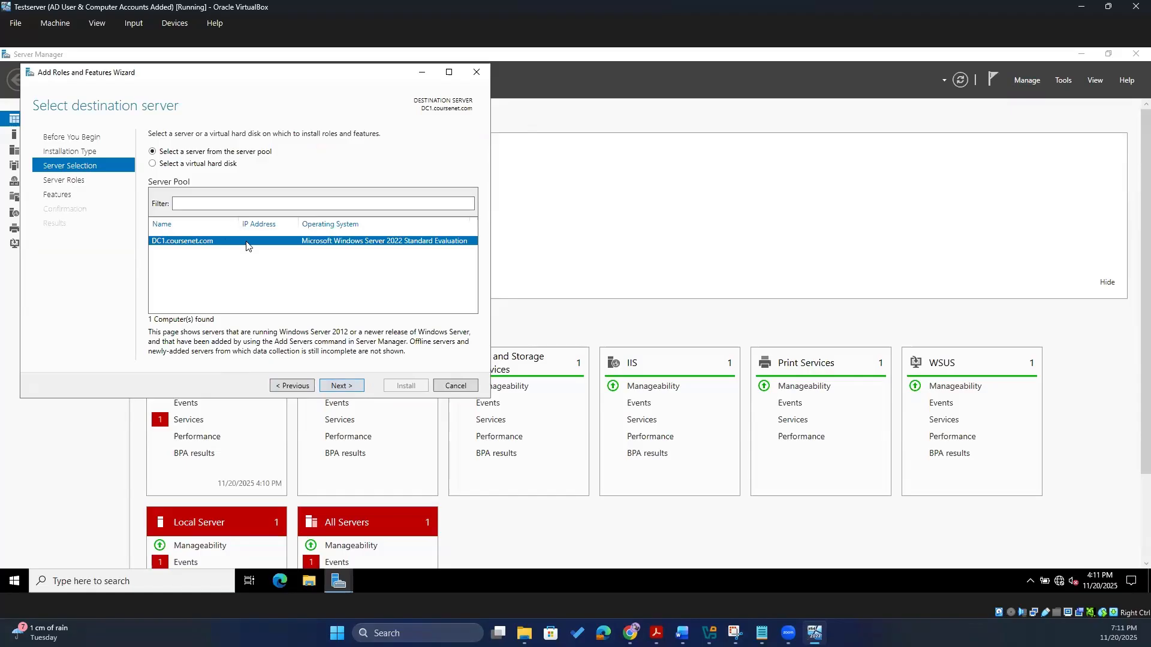
# Step: Target DC1.coursenet.com without adding any server roles, and select the Windows Server Backup feature for installation
pyautogui.click(339, 386)
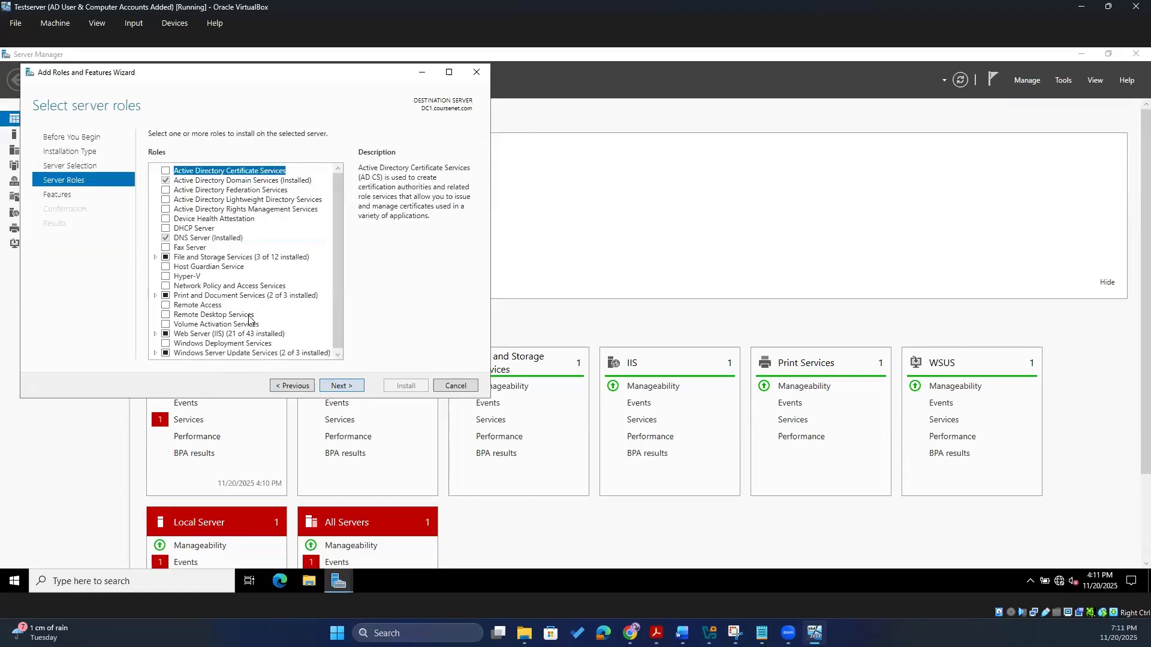
pyautogui.scroll(-1, 251, 323)
pyautogui.scroll(1, 209, 270)
pyautogui.click(342, 386)
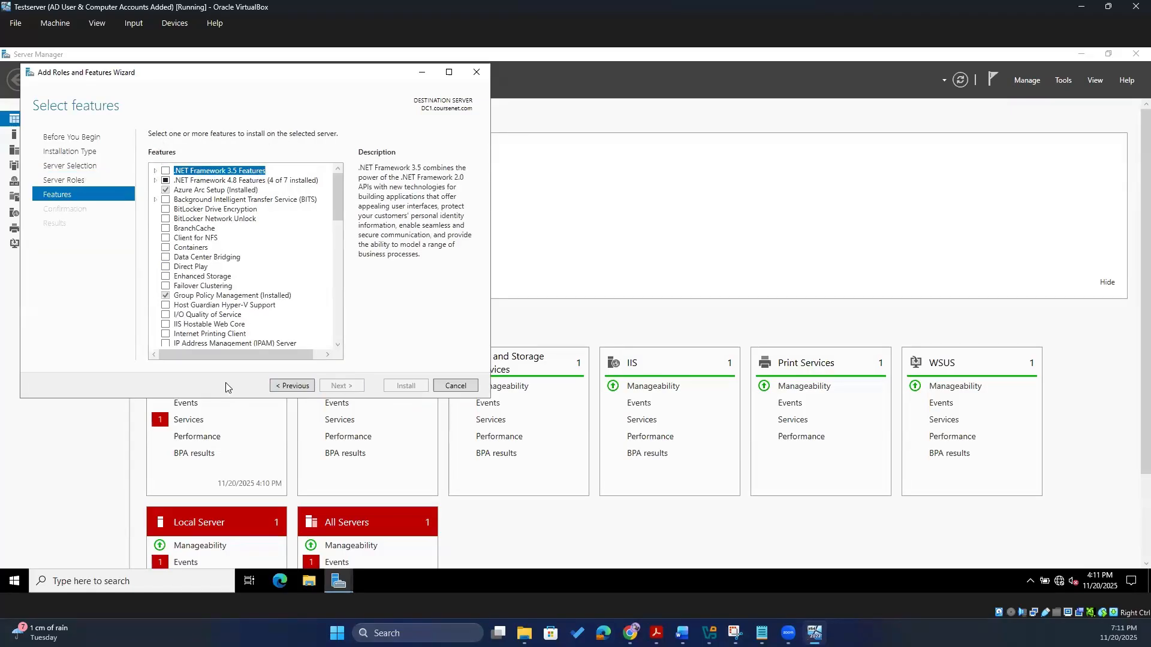
pyautogui.scroll(-10, 231, 317)
pyautogui.scroll(-5, 231, 318)
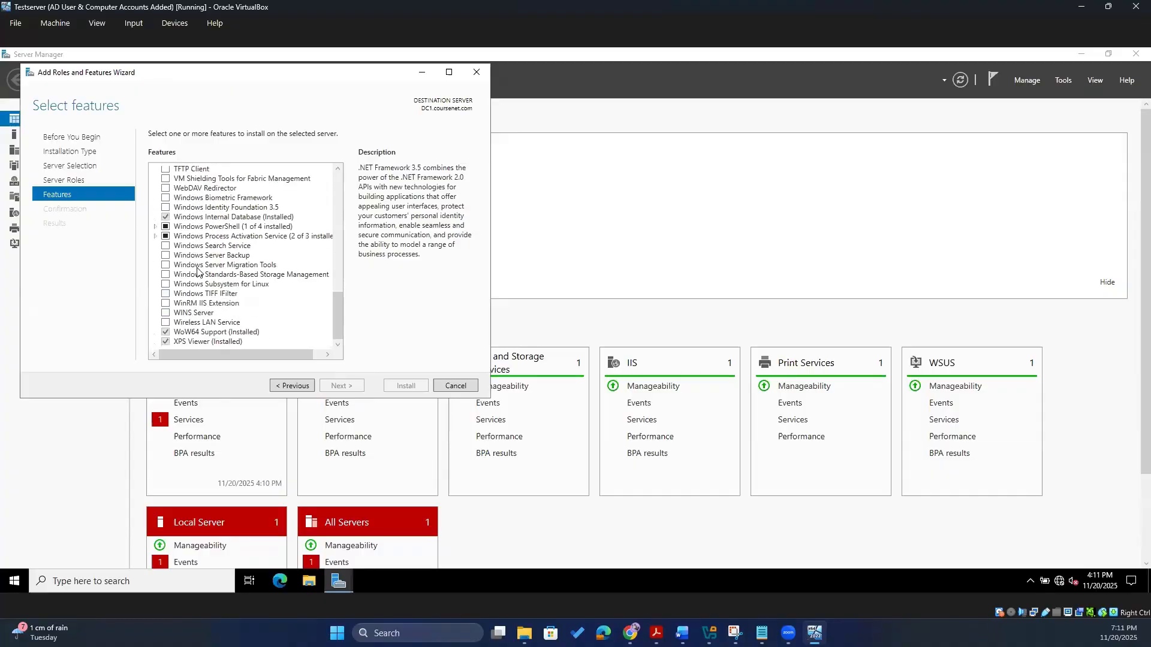
pyautogui.click(166, 256)
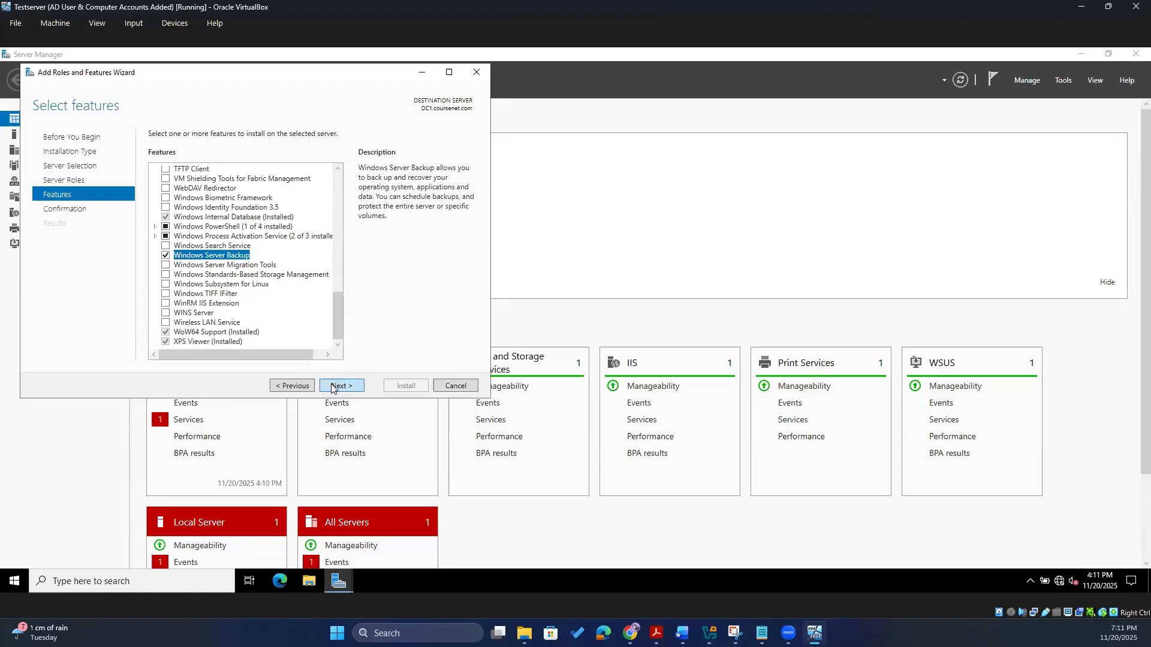
# Step: Install the selected backup feature without enabling an automatic restart, and close the wizard once installation finishes
pyautogui.click(333, 386)
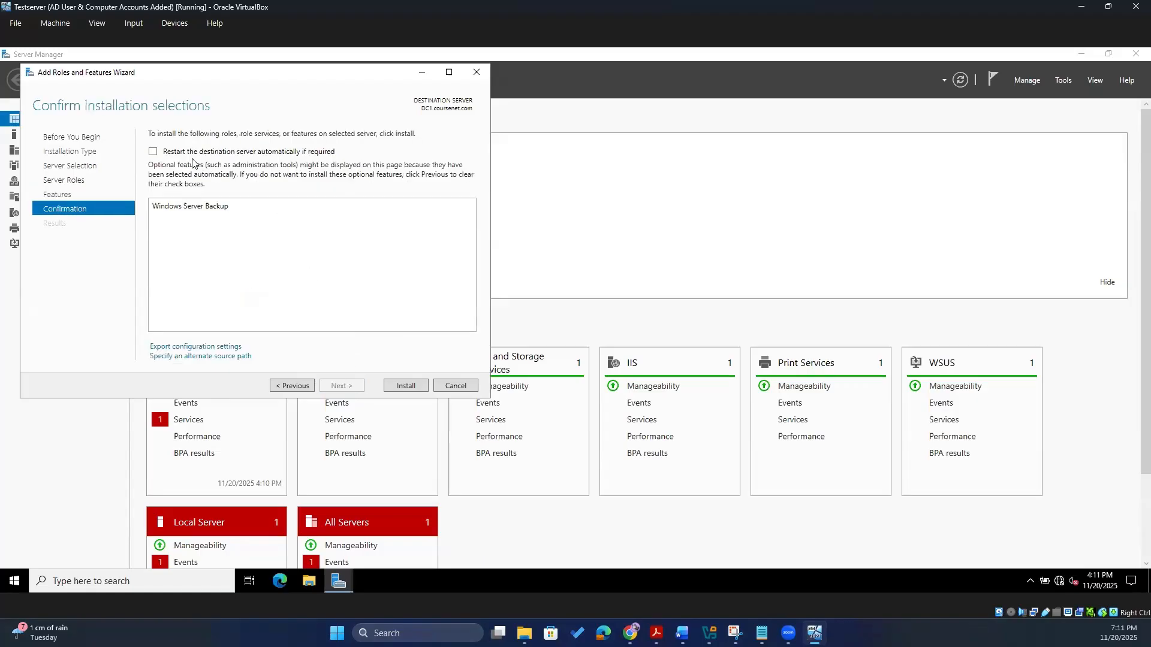
pyautogui.click(406, 386)
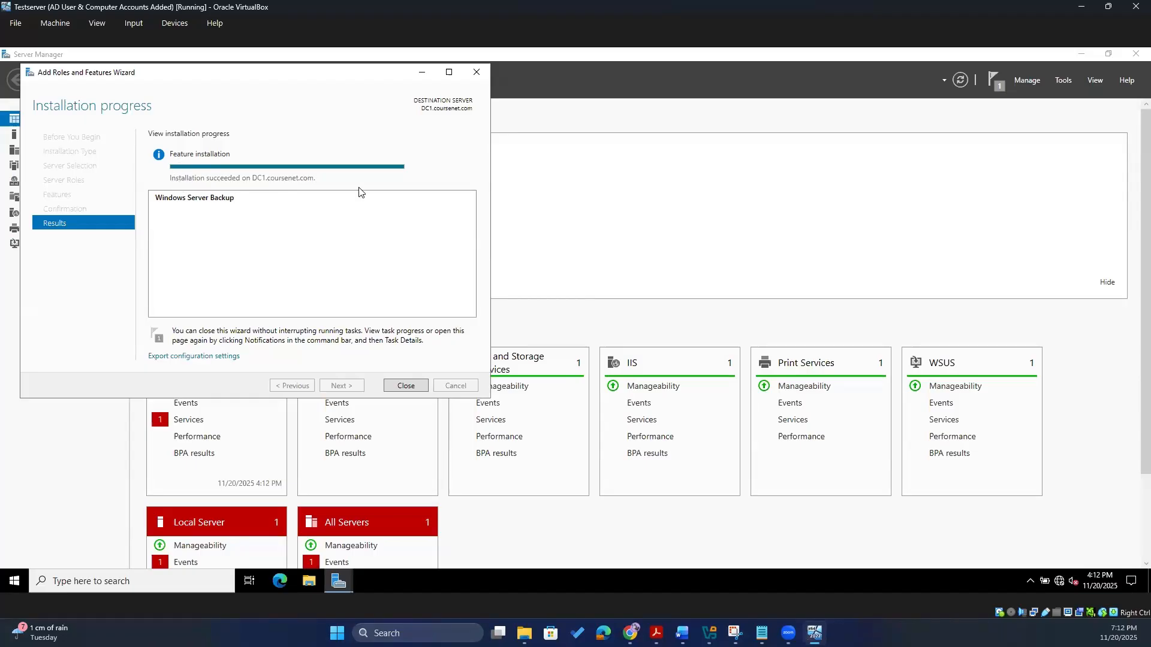
pyautogui.click(411, 388)
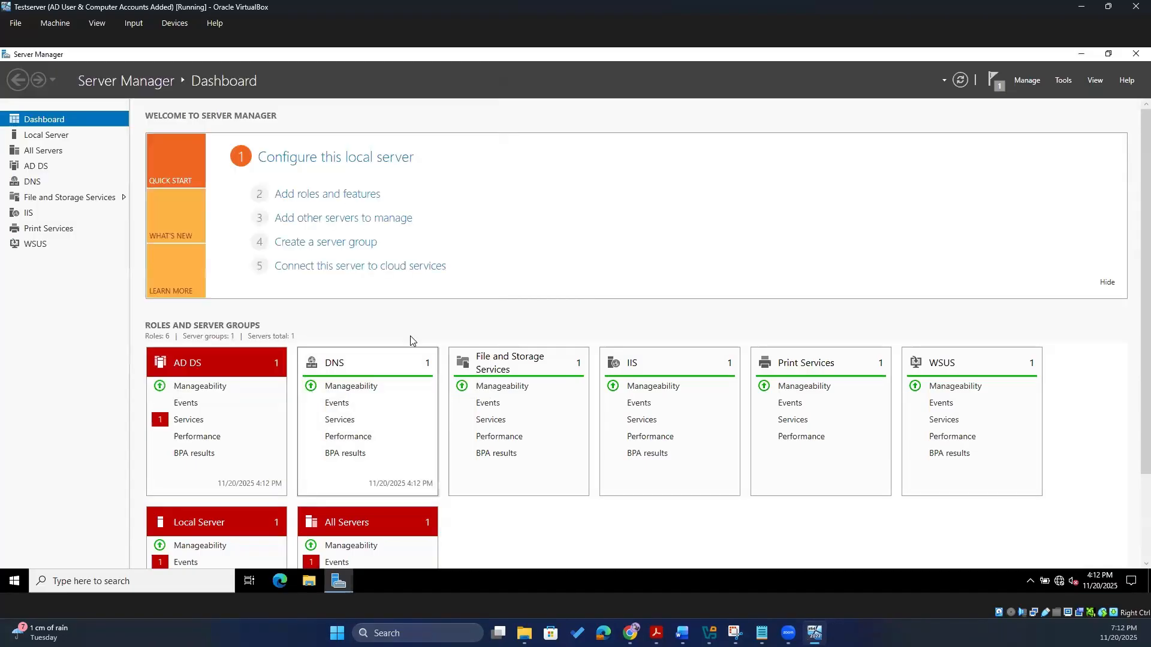
# Step: Open the Windows Server Backup tool and start the Backup Schedule wizard for Local Backup
pyautogui.click(1059, 80)
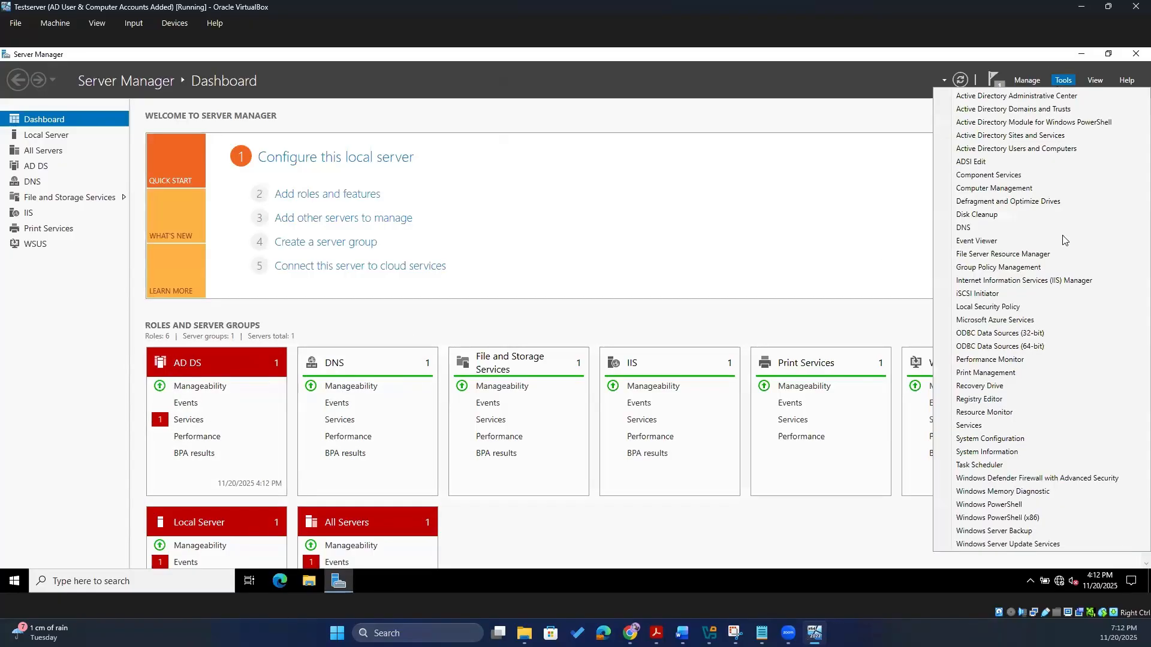
pyautogui.click(1017, 531)
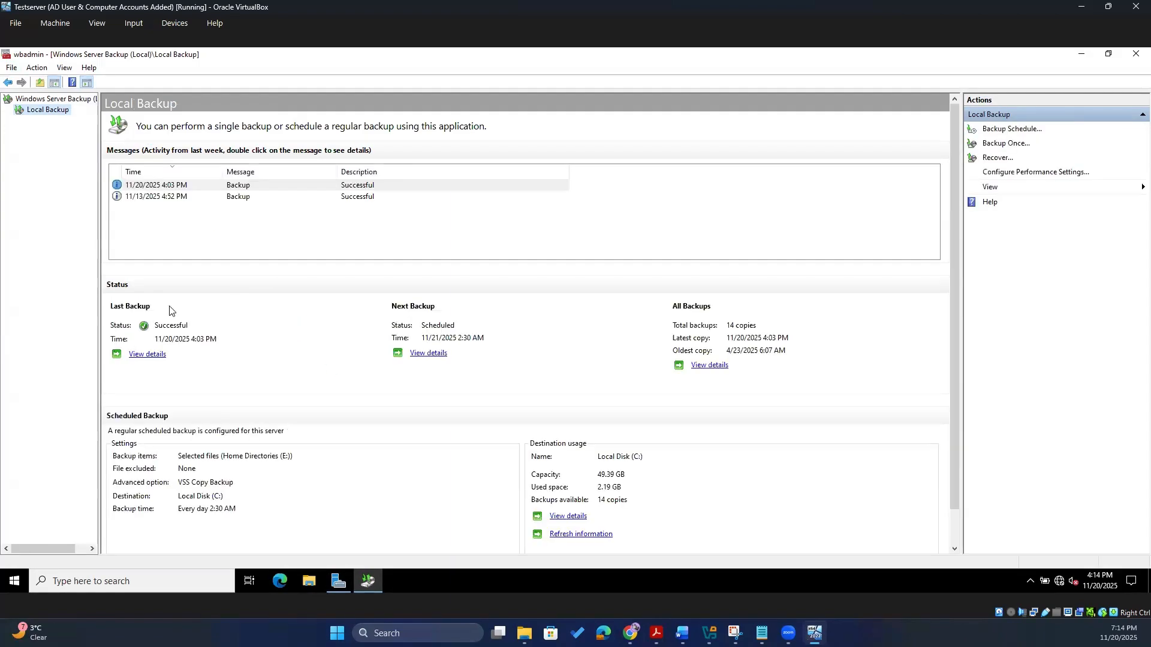
pyautogui.rightClick(33, 114)
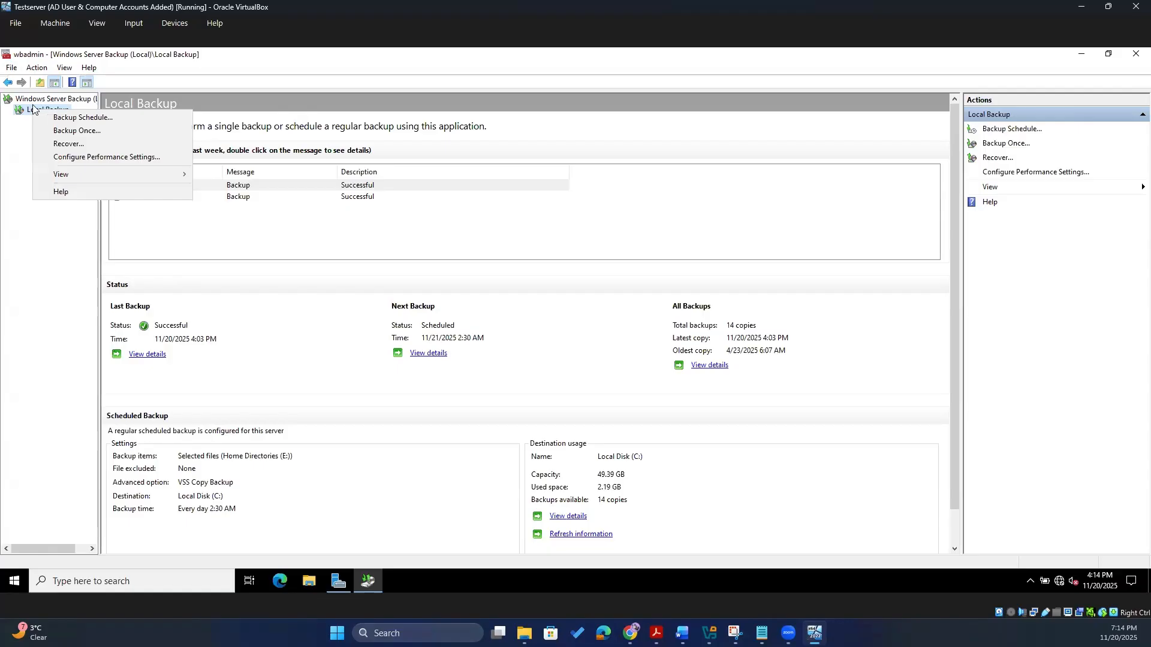
pyautogui.click(35, 127)
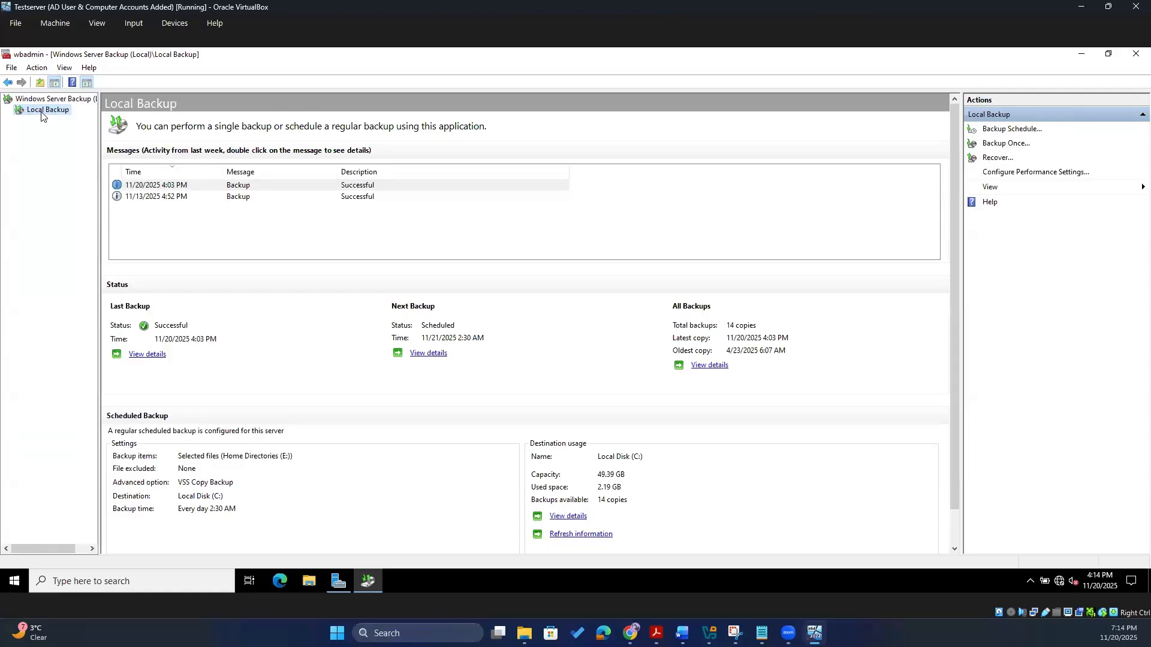
pyautogui.rightClick(41, 111)
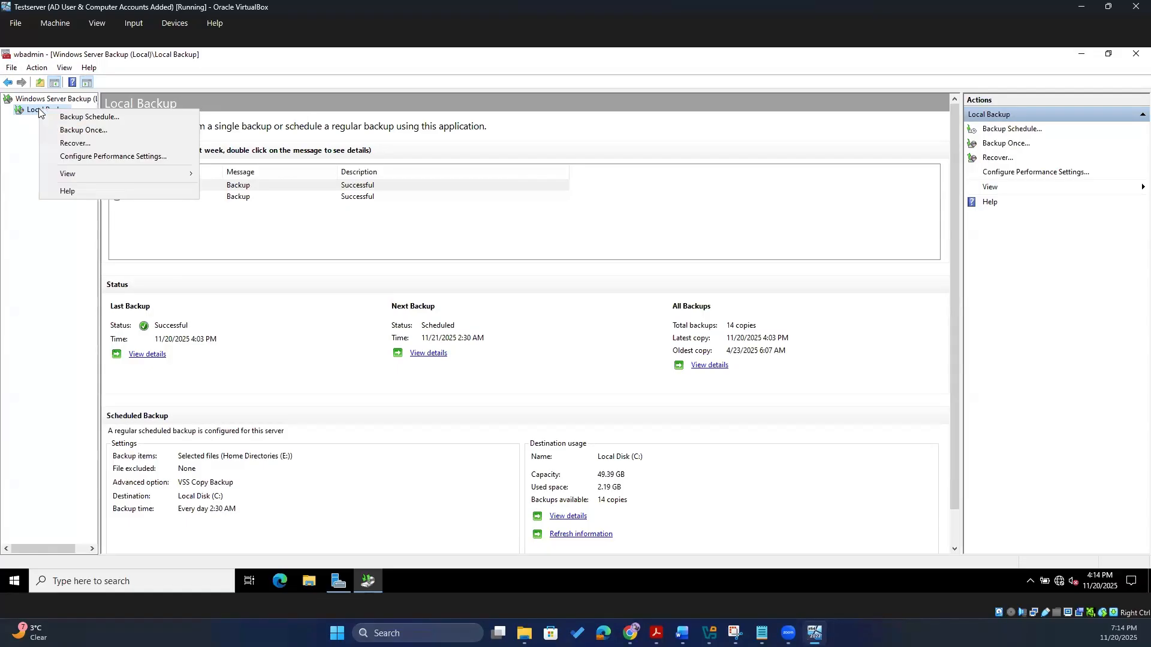
pyautogui.click(78, 118)
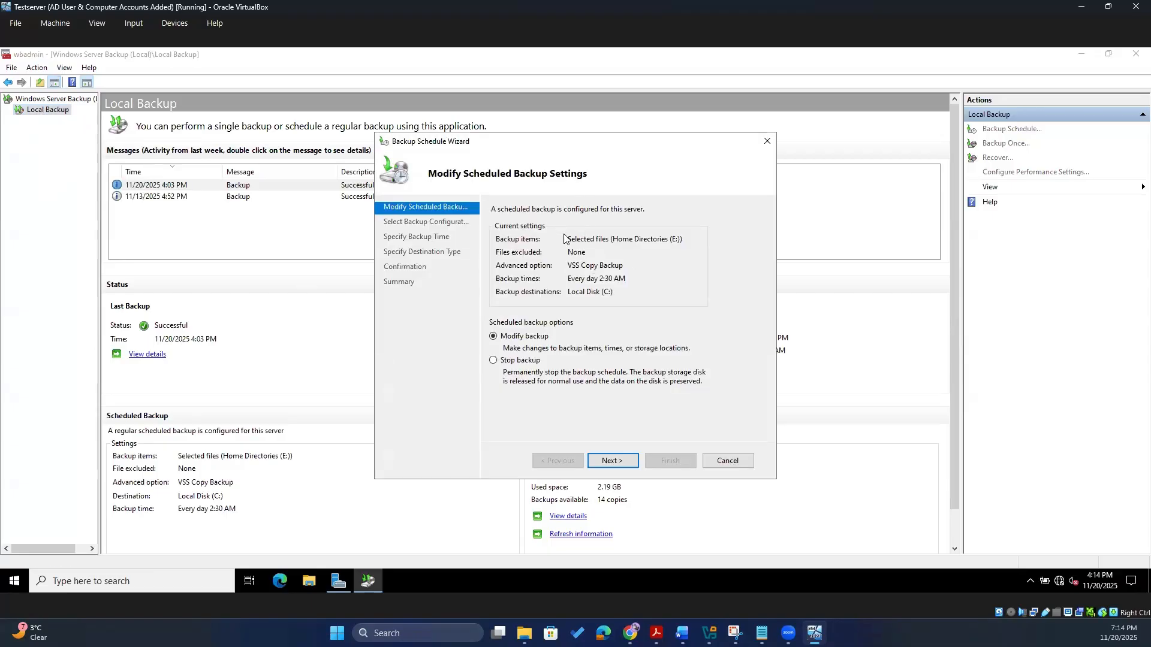
# Step: Modify the scheduled backup with a Custom configuration, including Home_Folder and Public_Drive from Home Directories (E:) as backup items
pyautogui.click(602, 461)
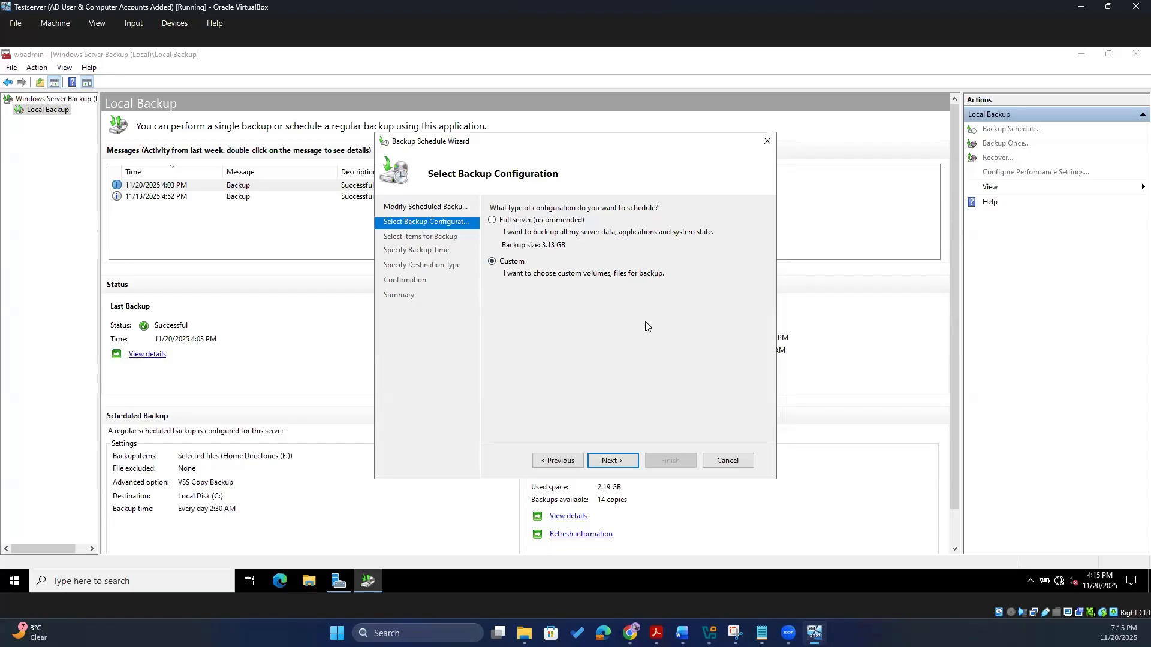
pyautogui.click(626, 460)
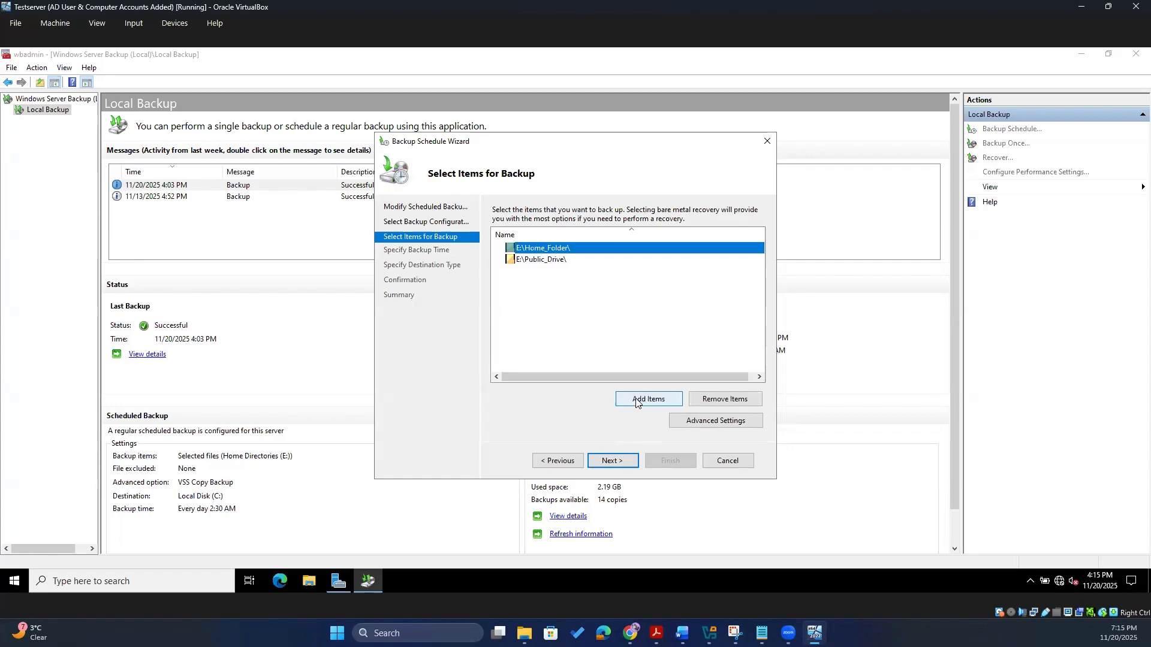
pyautogui.click(535, 318)
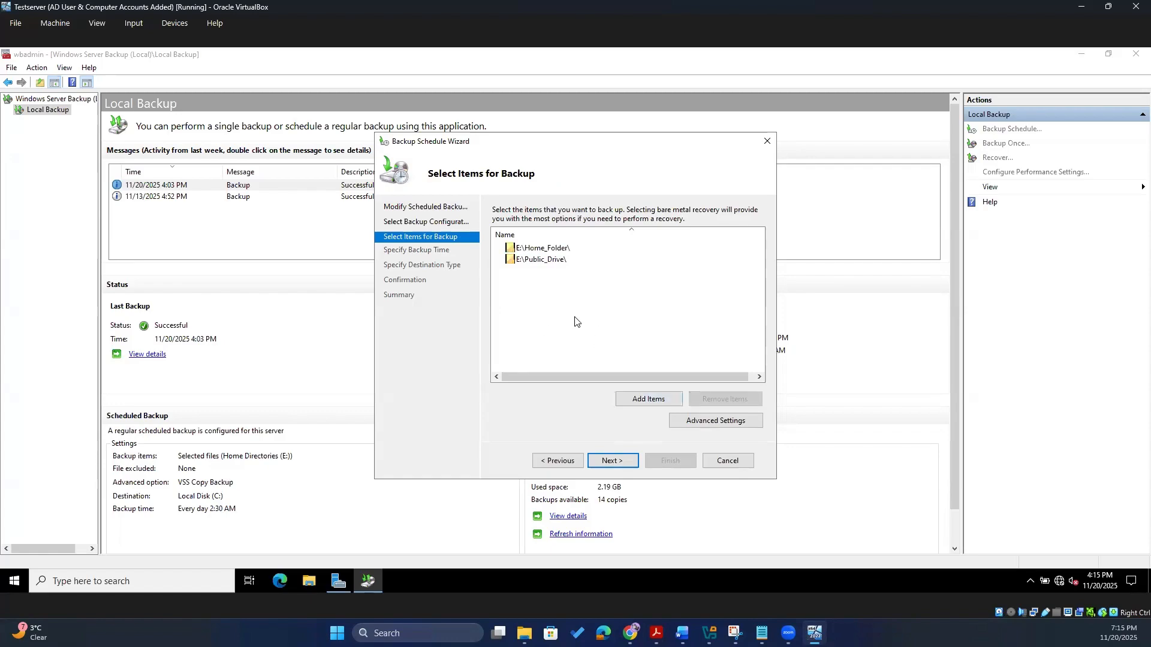
pyautogui.click(648, 398)
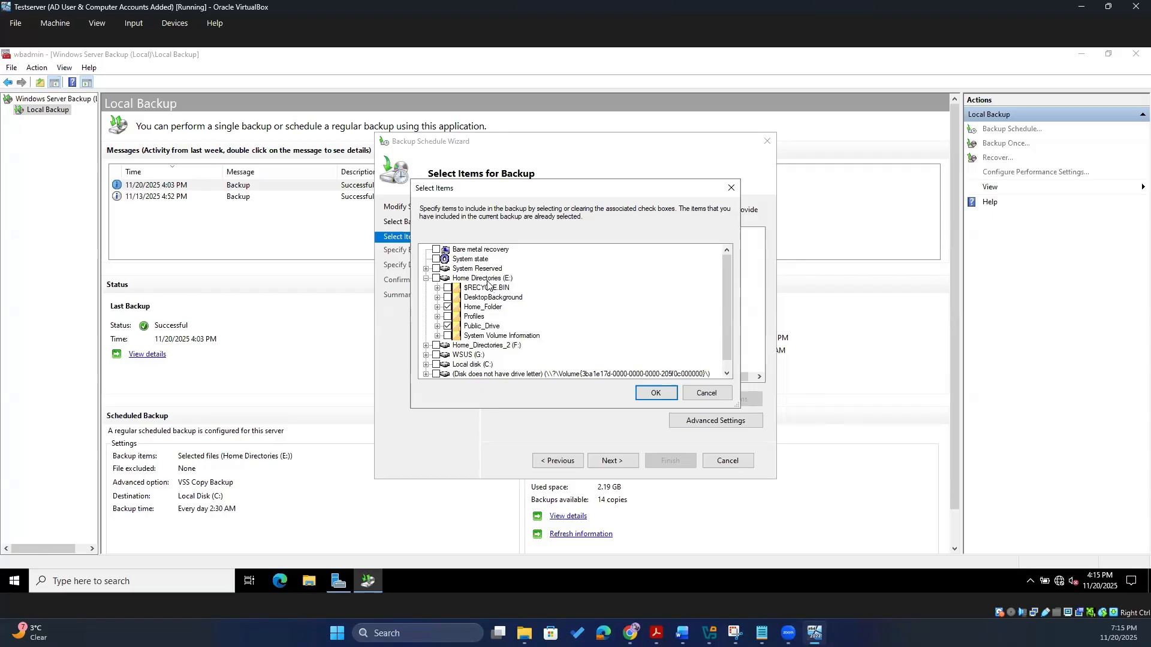
pyautogui.click(427, 279)
pyautogui.click(426, 278)
pyautogui.click(437, 307)
pyautogui.click(438, 306)
pyautogui.click(448, 326)
pyautogui.click(654, 391)
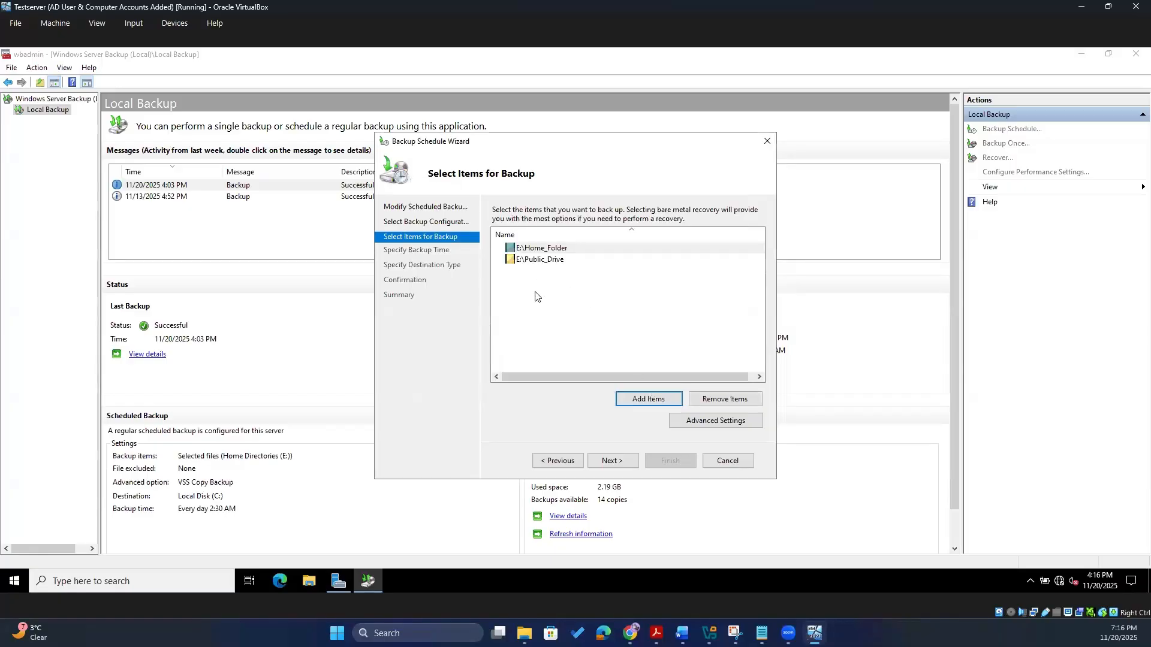
# Step: Review the selected backup items and the folders available under Home Directories (E:), without changing the selection
pyautogui.moveTo(550, 295); pyautogui.dragTo(532, 244)
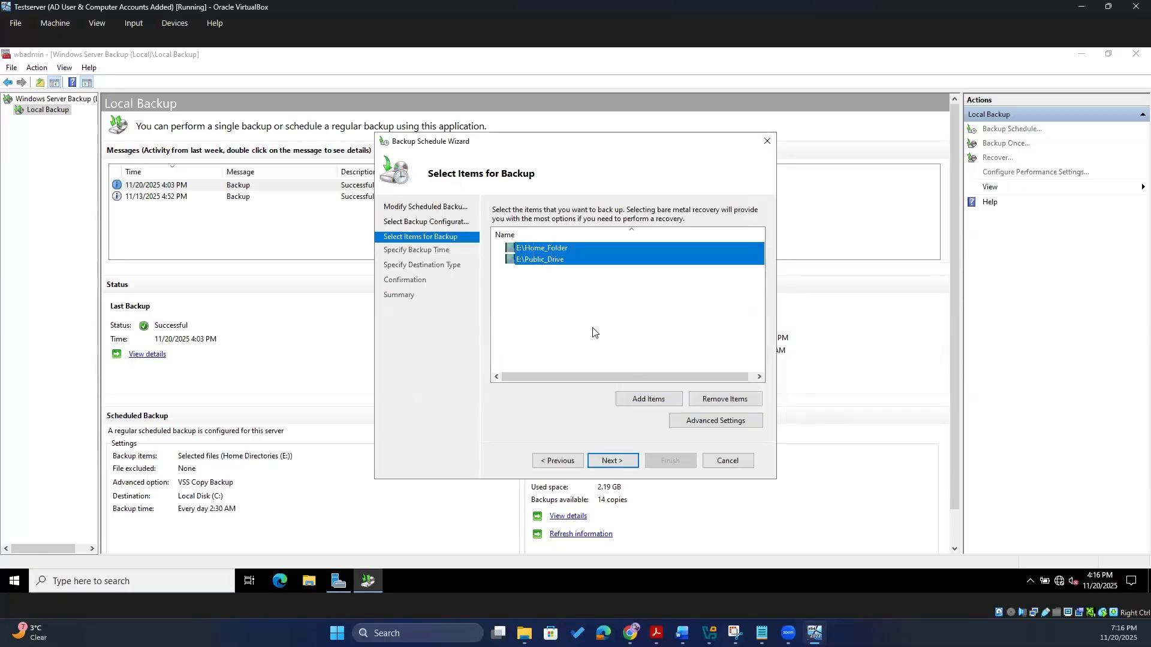
pyautogui.moveTo(551, 310); pyautogui.dragTo(507, 172)
pyautogui.click(569, 315)
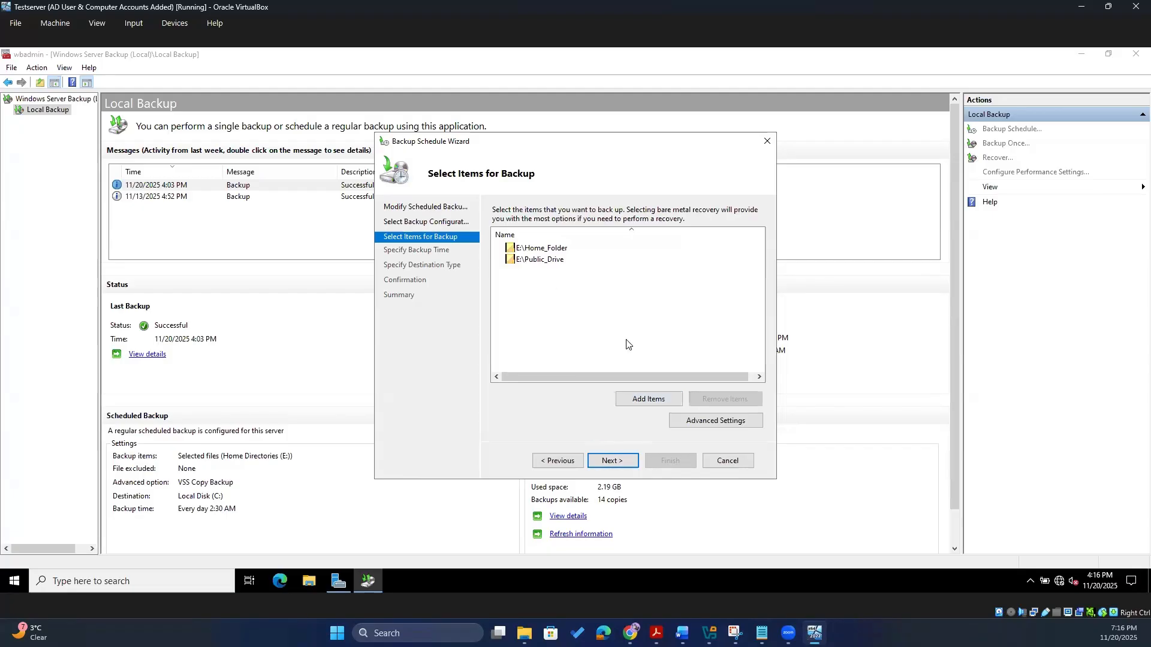
pyautogui.click(646, 400)
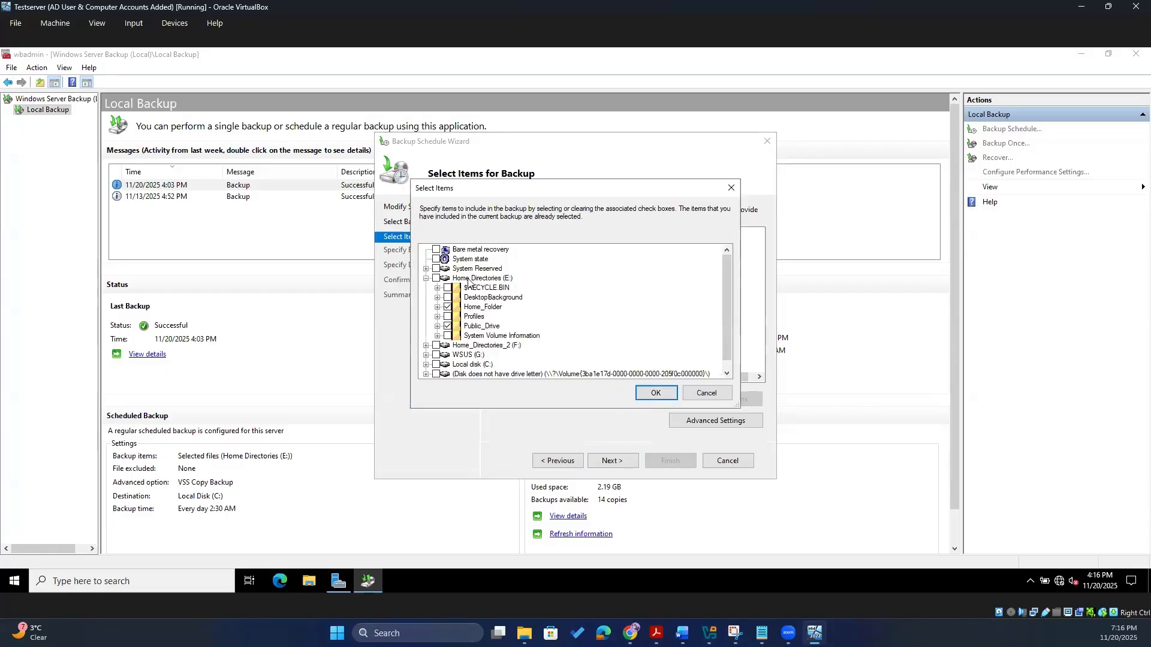
pyautogui.click(426, 279)
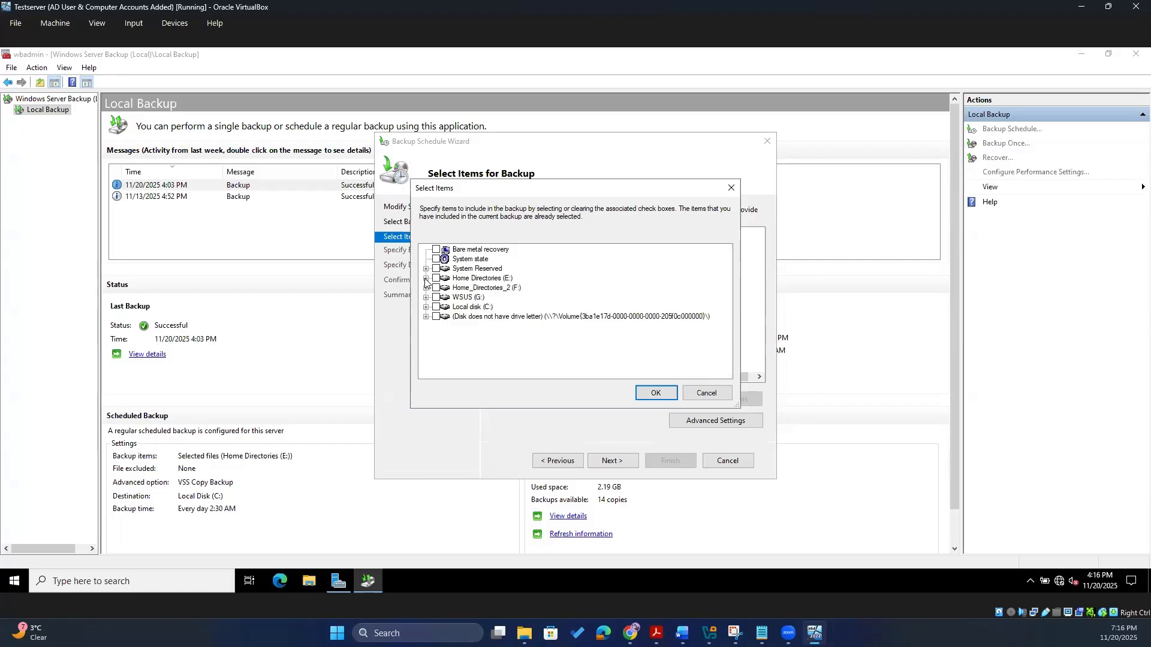
pyautogui.click(426, 279)
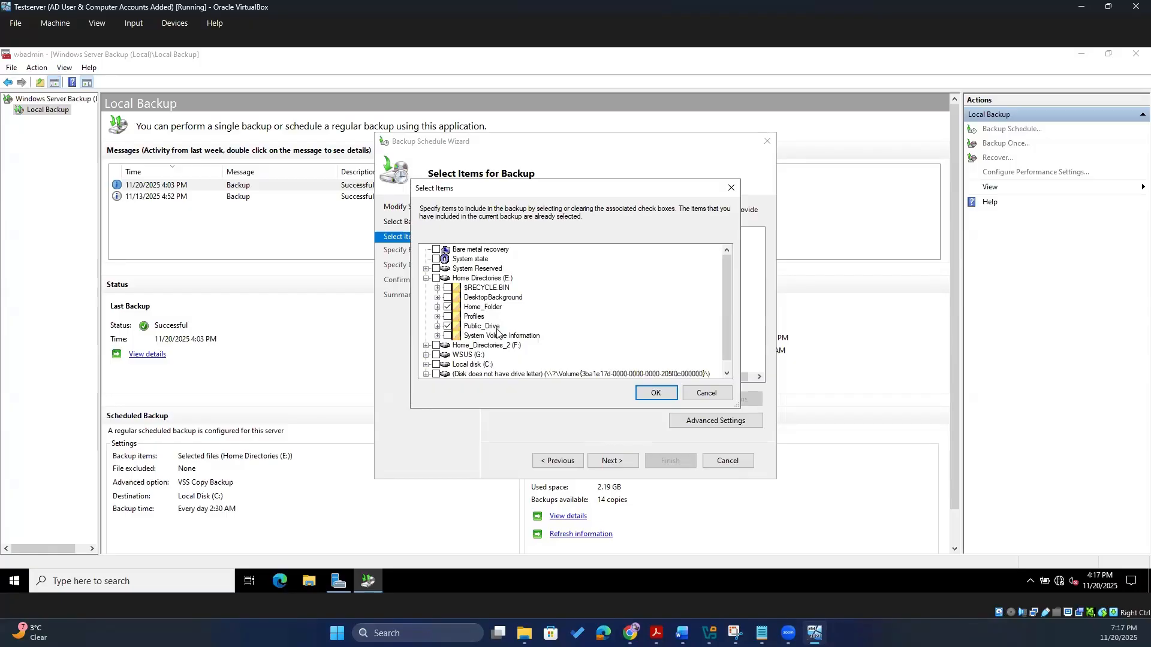
pyautogui.click(715, 397)
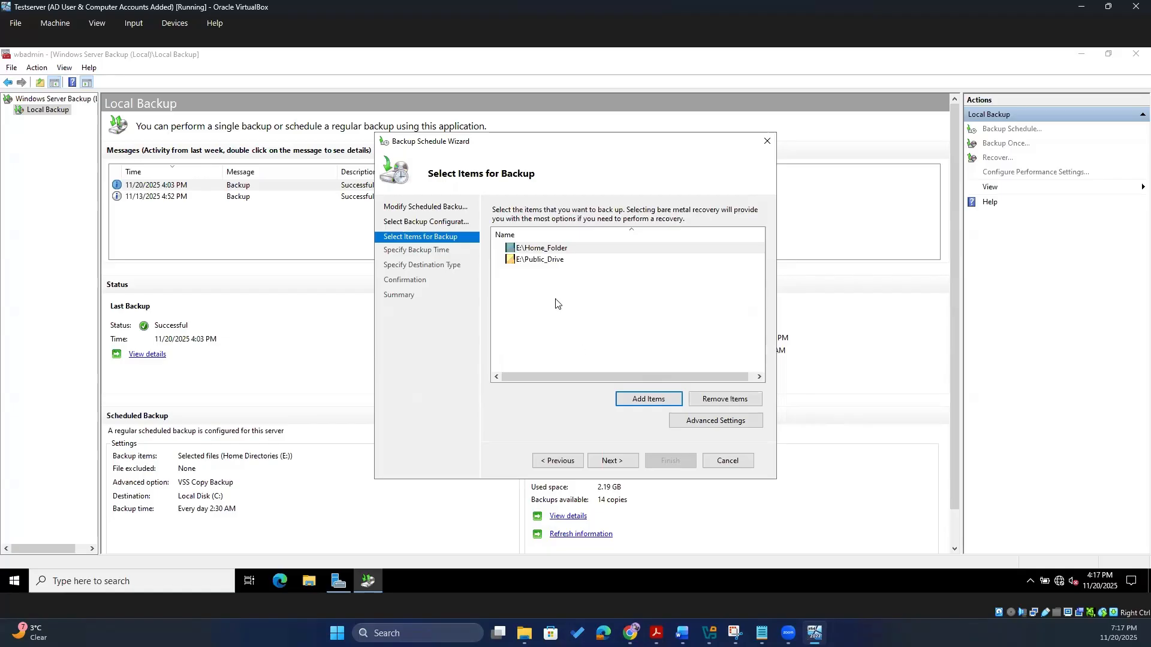
# Step: Accept the backup items and set the backup frequency to once a day
pyautogui.click(615, 460)
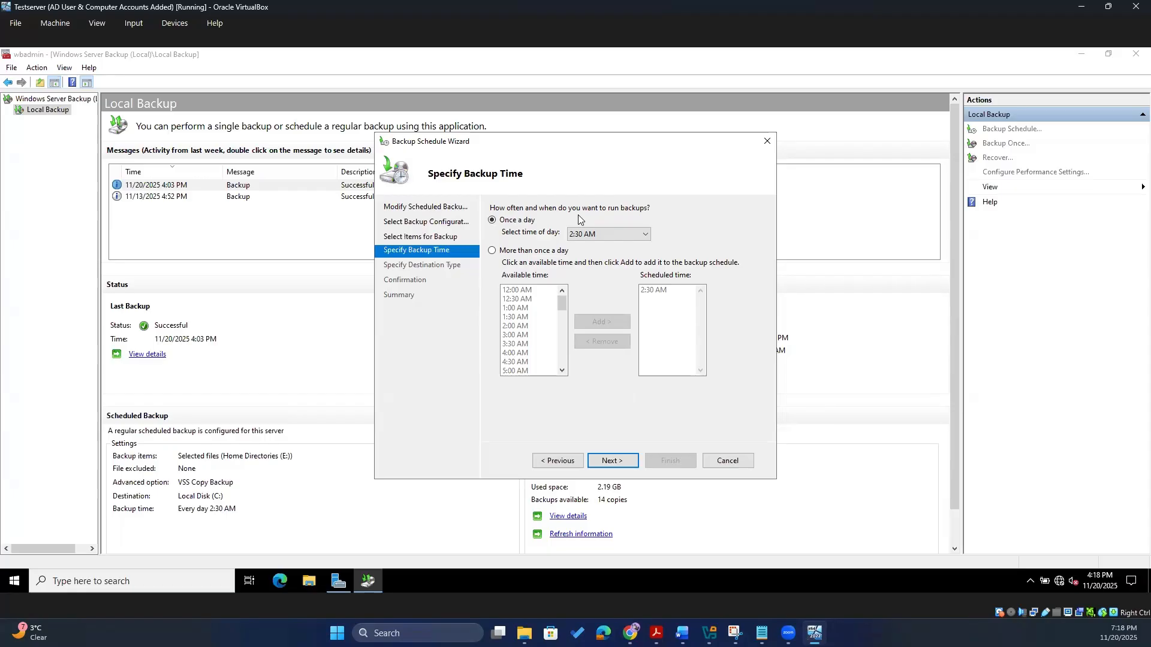
pyautogui.click(492, 251)
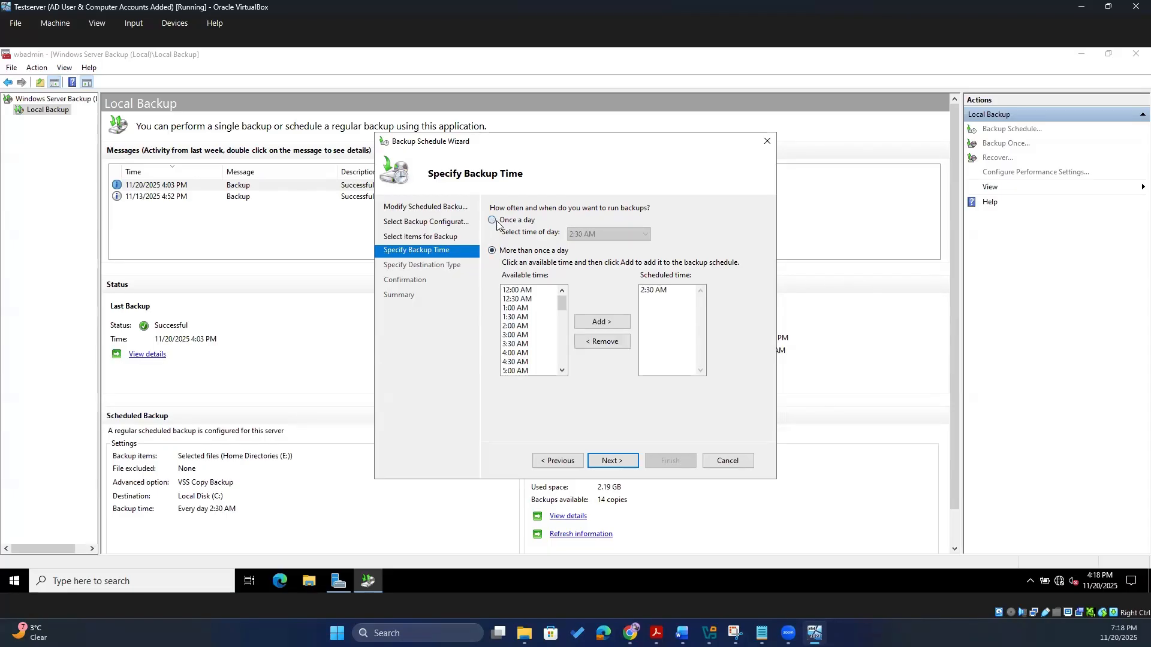
pyautogui.click(493, 220)
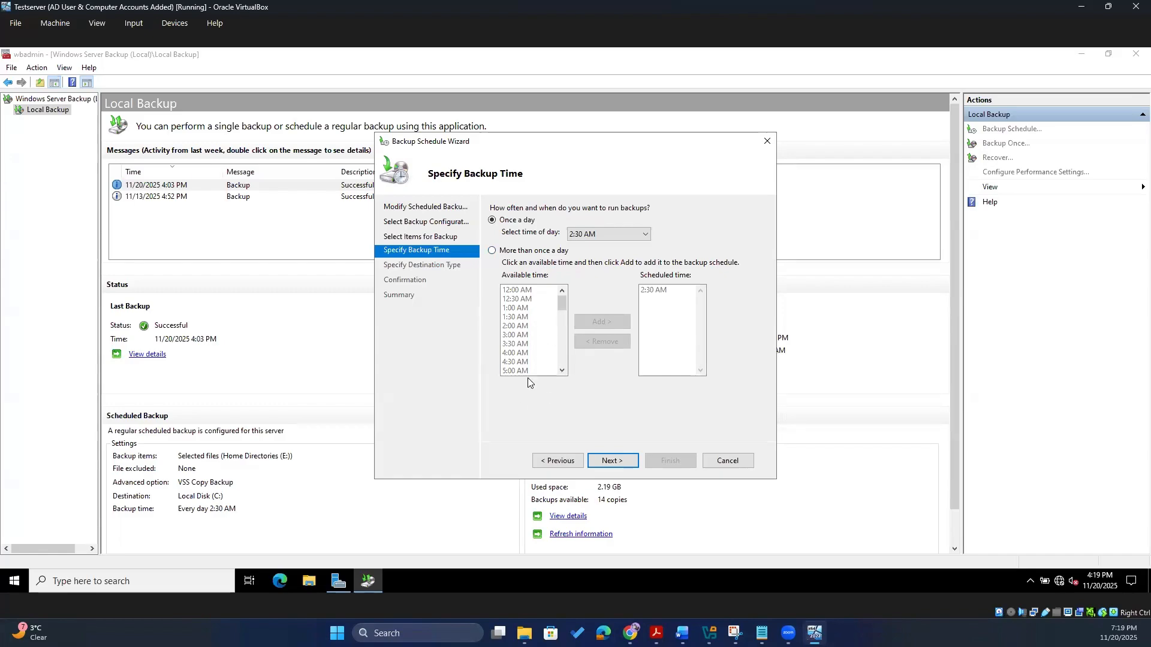
# Step: Try scheduling backups more than once a day, adding 2:00 AM and 4:30 AM and removing 2:30 AM
pyautogui.click(501, 252)
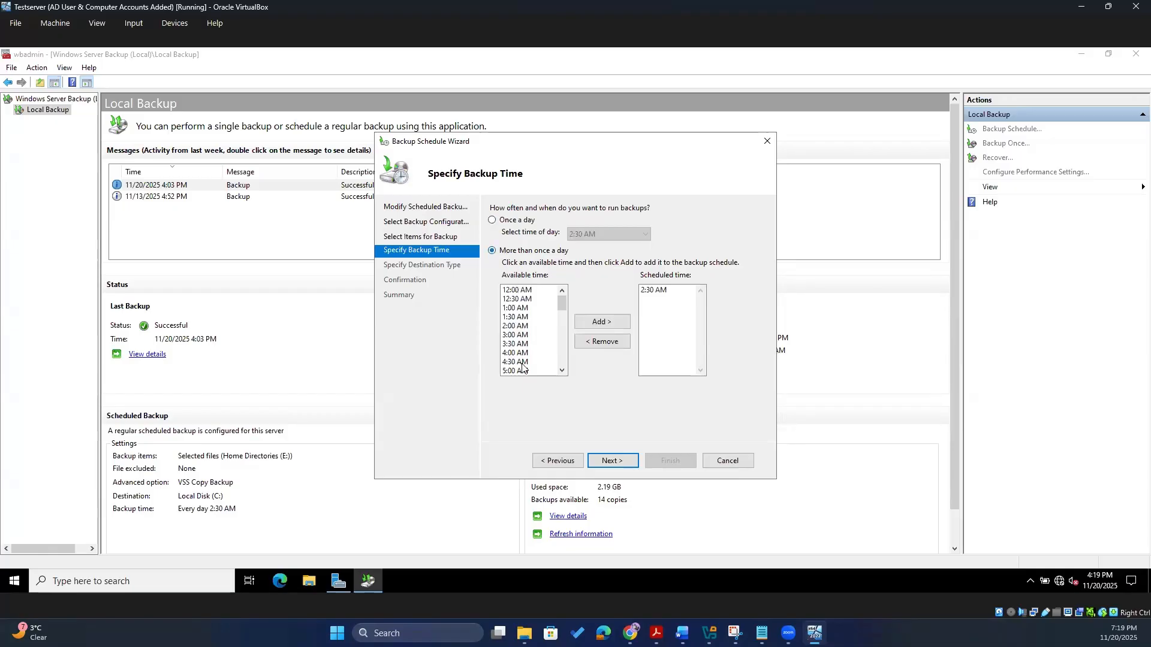
pyautogui.click(517, 326)
pyautogui.click(600, 322)
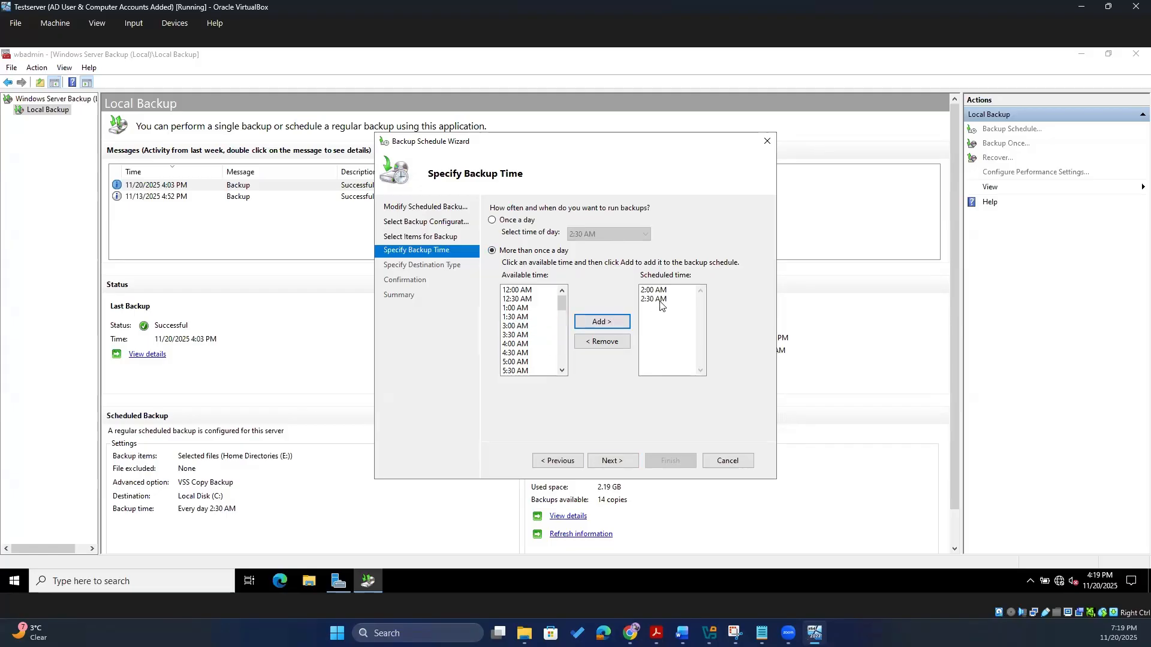
pyautogui.scroll(-1, 525, 357)
pyautogui.click(522, 327)
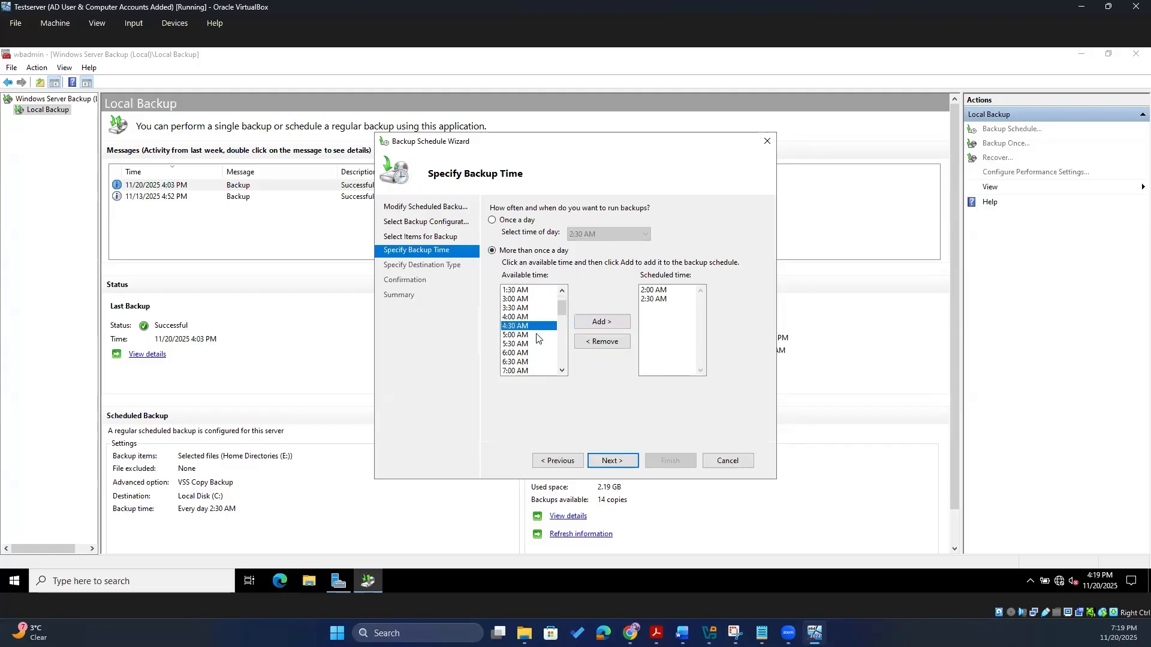
pyautogui.click(612, 323)
pyautogui.click(661, 300)
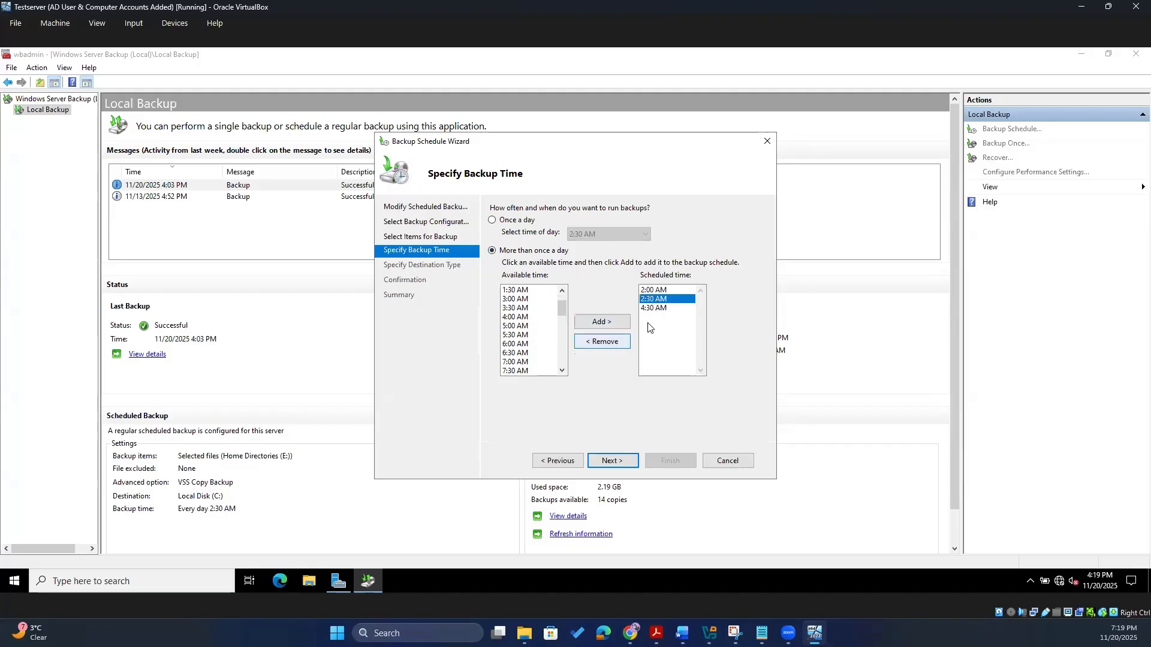
pyautogui.click(614, 341)
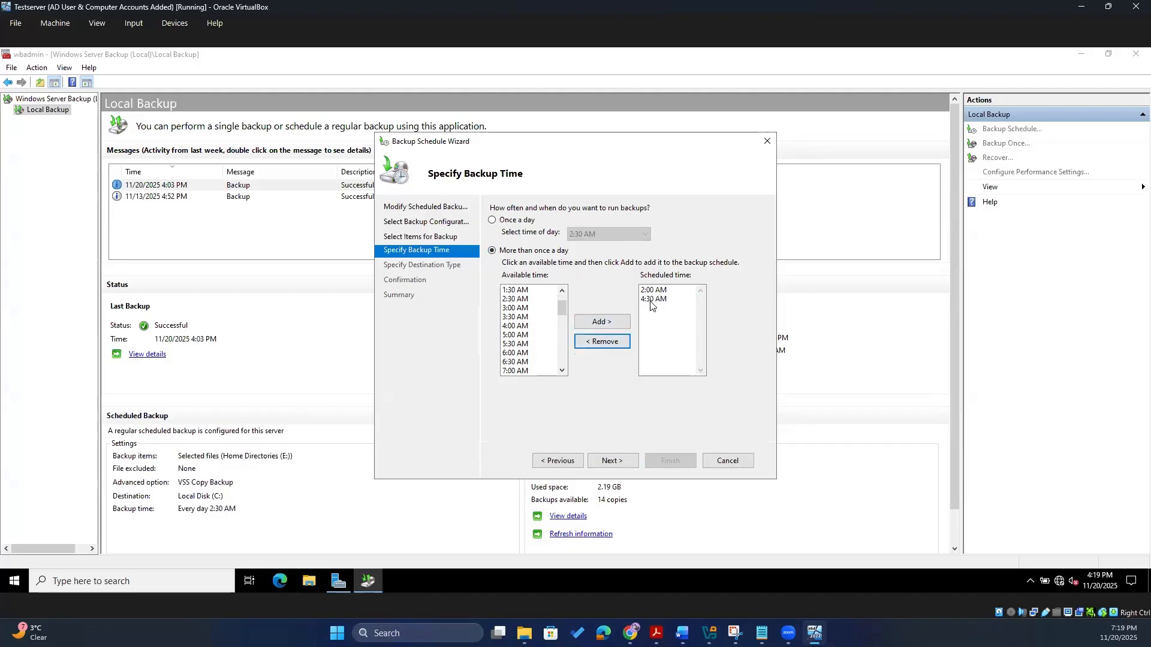
# Step: Schedule the backup once a day at 2:30 AM and choose to back up to a volume
pyautogui.click(514, 221)
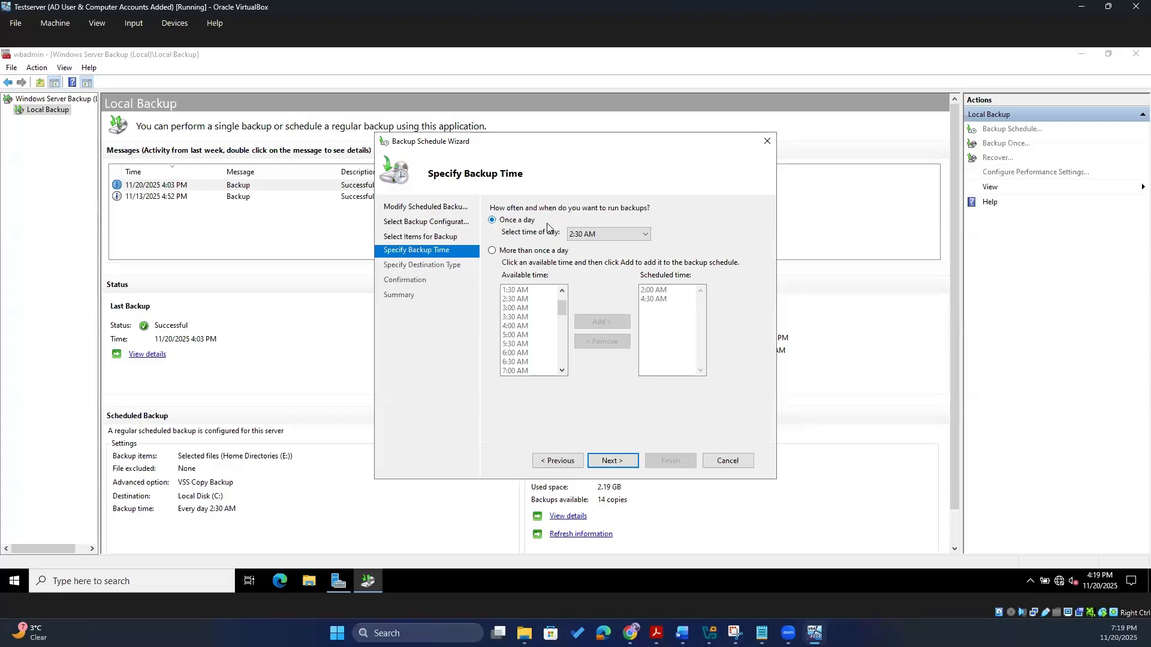
pyautogui.click(621, 462)
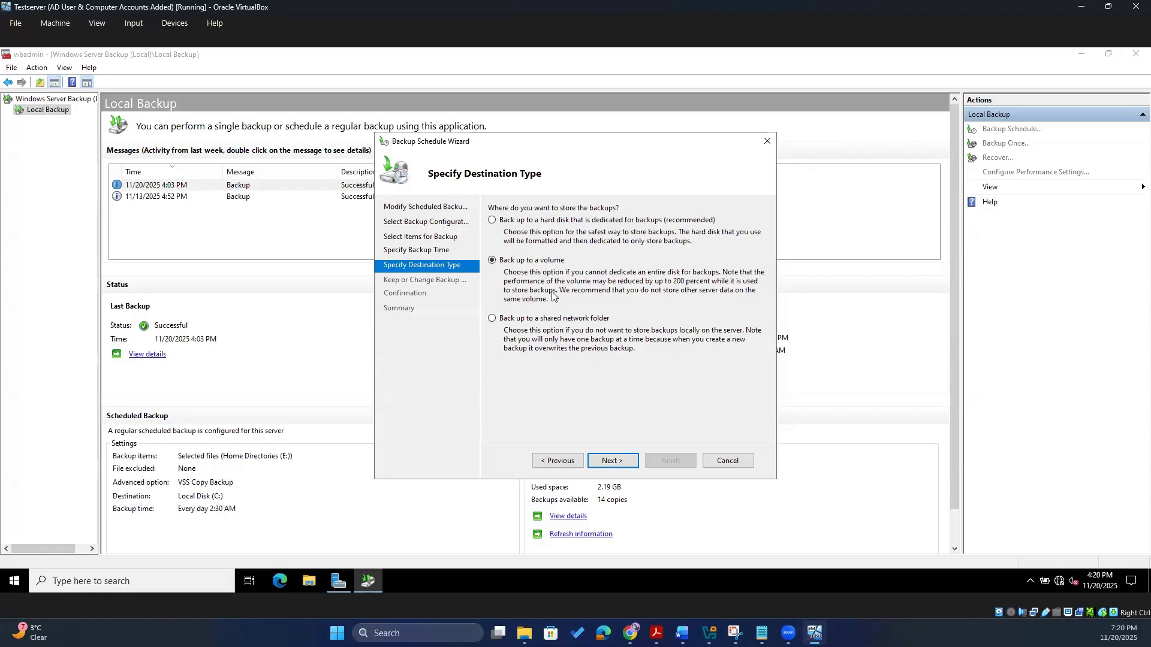
pyautogui.click(611, 460)
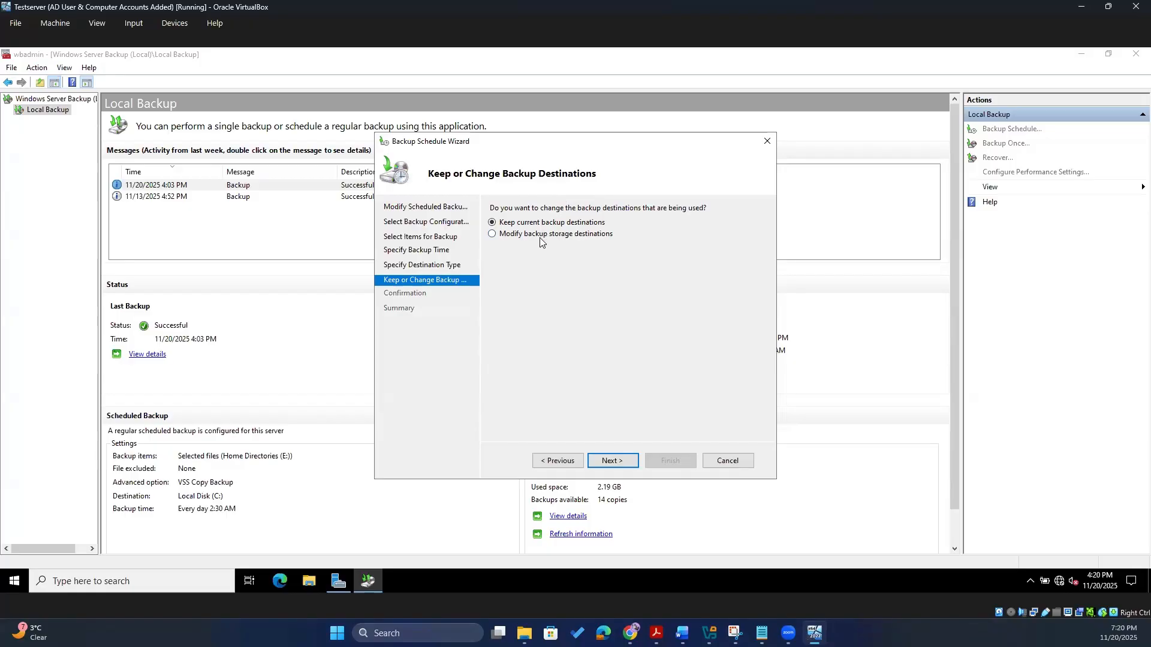
# Step: Keep the volume destination type and choose to modify the backup storage destinations
pyautogui.click(558, 461)
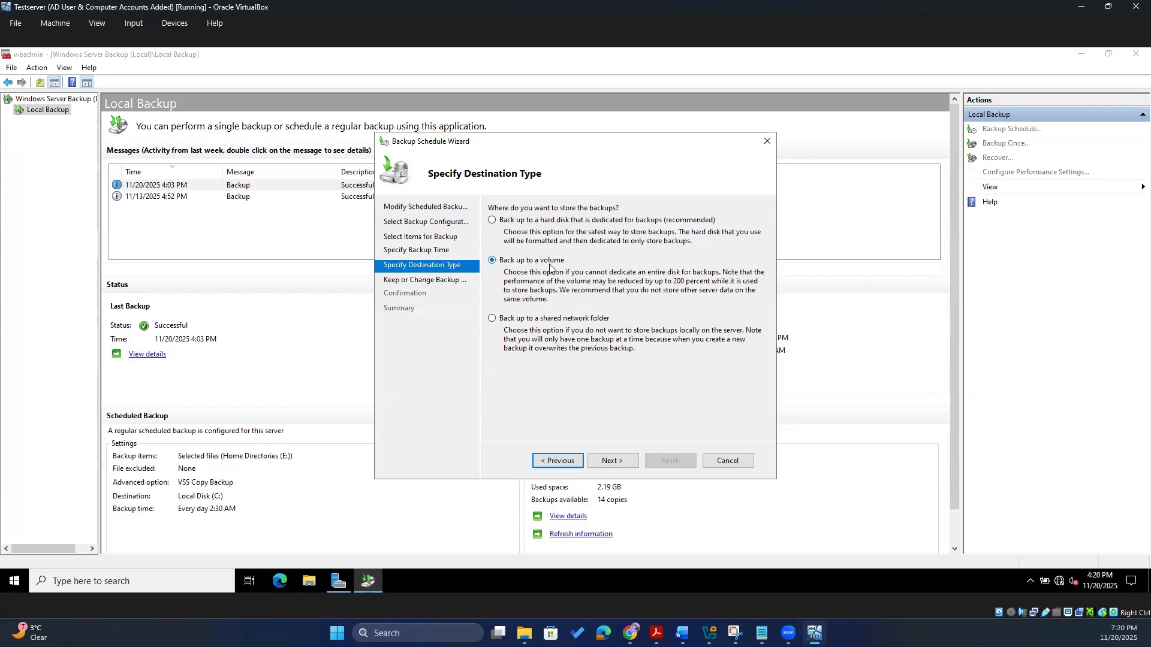
pyautogui.click(624, 466)
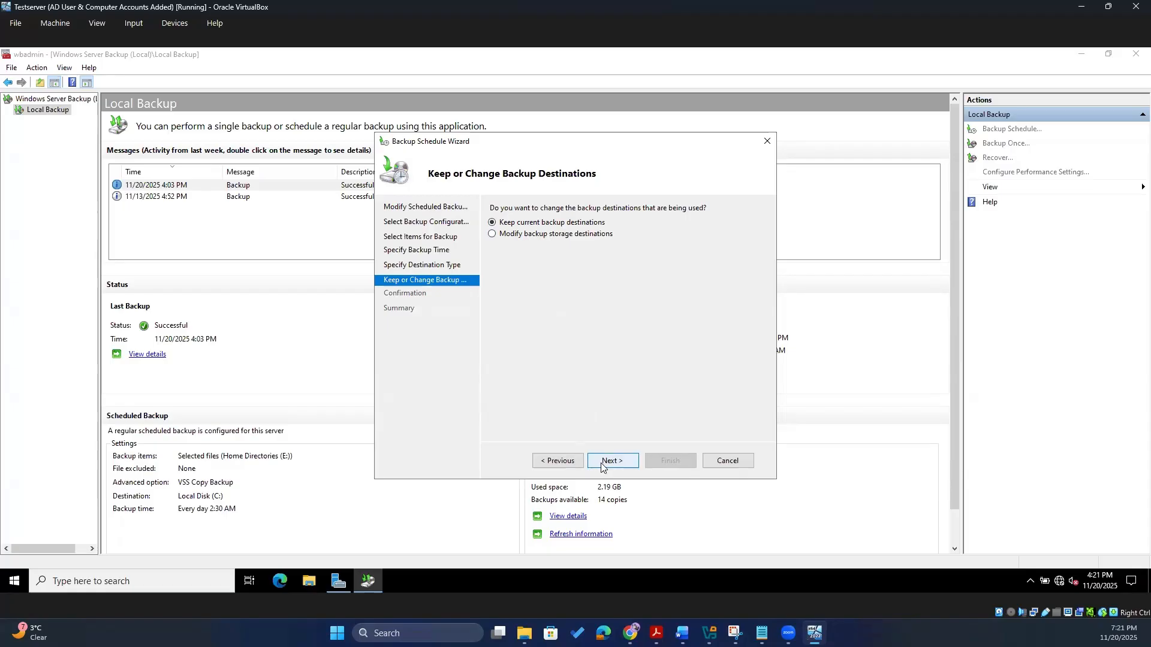
pyautogui.click(574, 458)
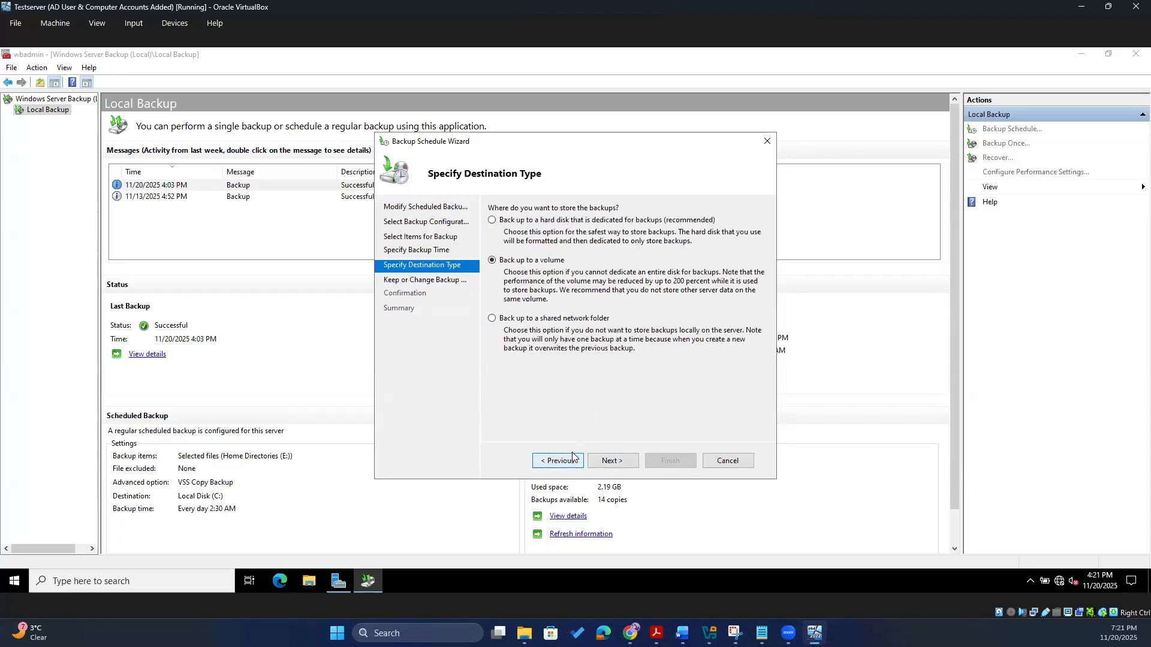
pyautogui.click(610, 460)
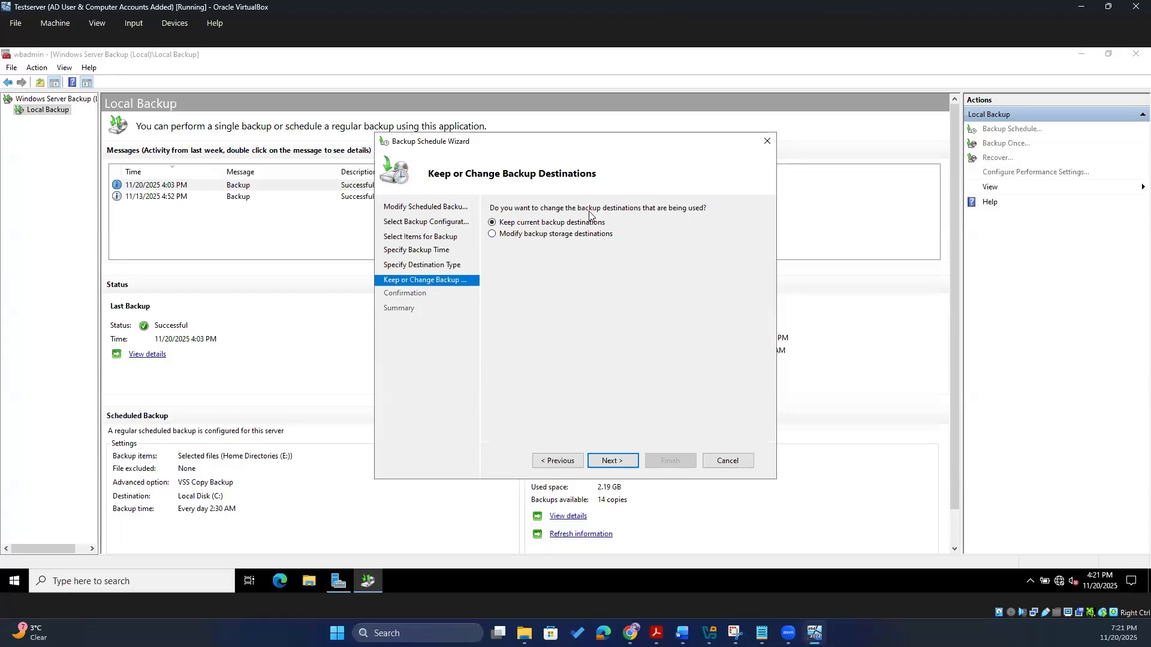
pyautogui.click(555, 234)
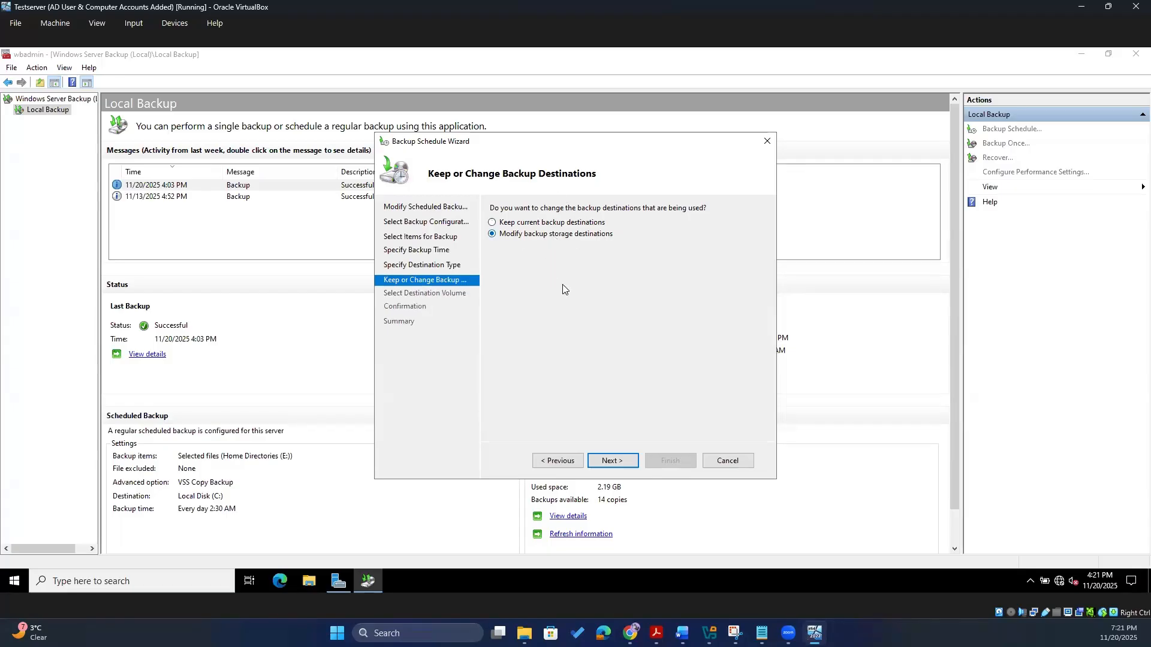
pyautogui.click(610, 461)
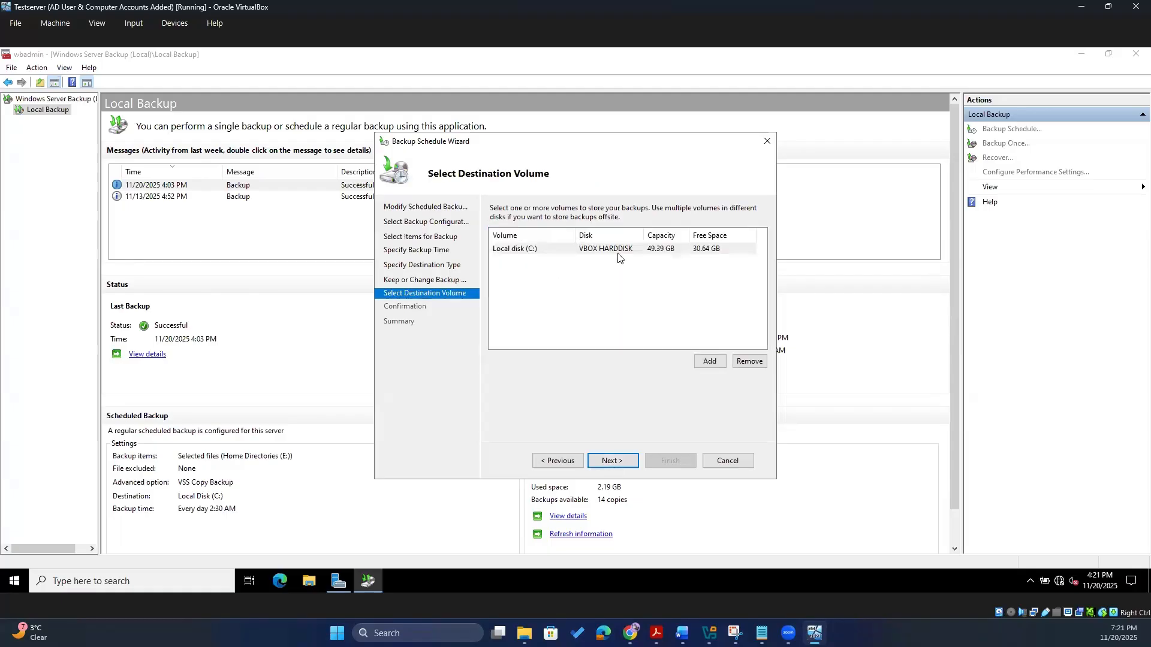
# Step: Check which other volumes can be added as backup destinations, without adding any
pyautogui.click(566, 250)
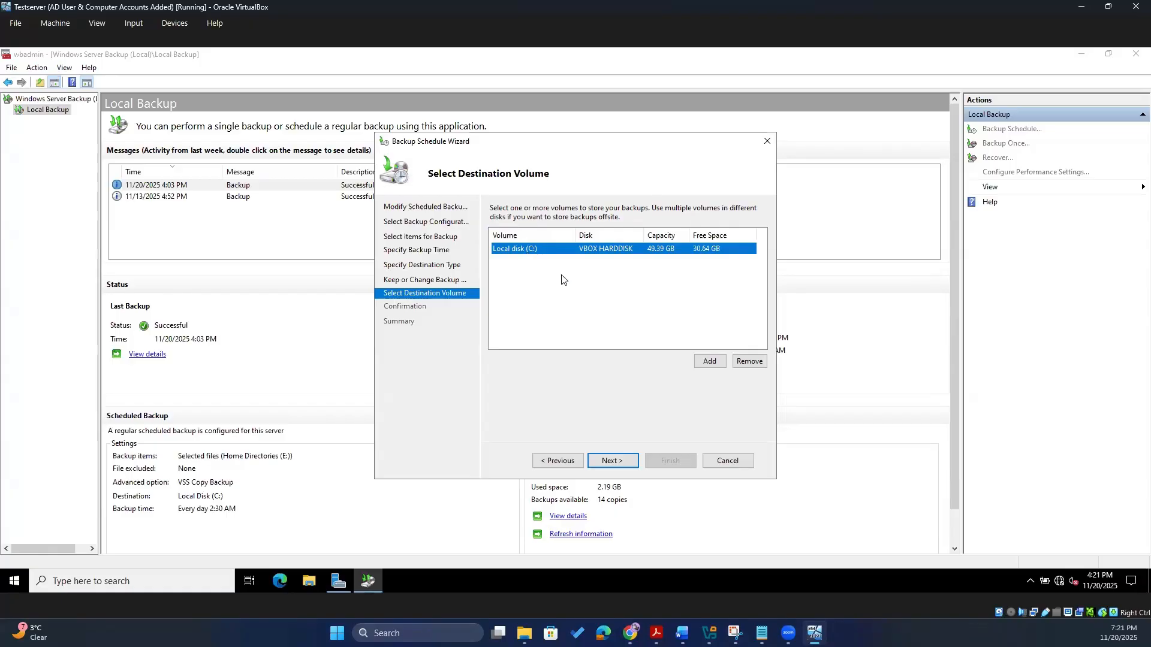
pyautogui.click(584, 277)
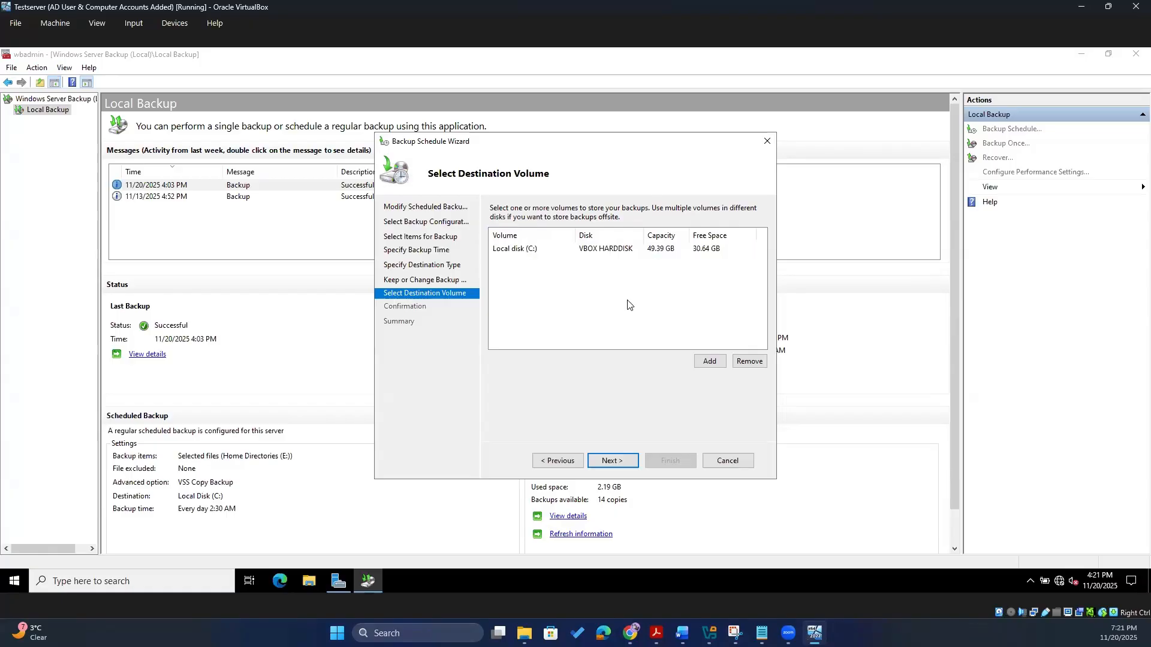
pyautogui.click(705, 363)
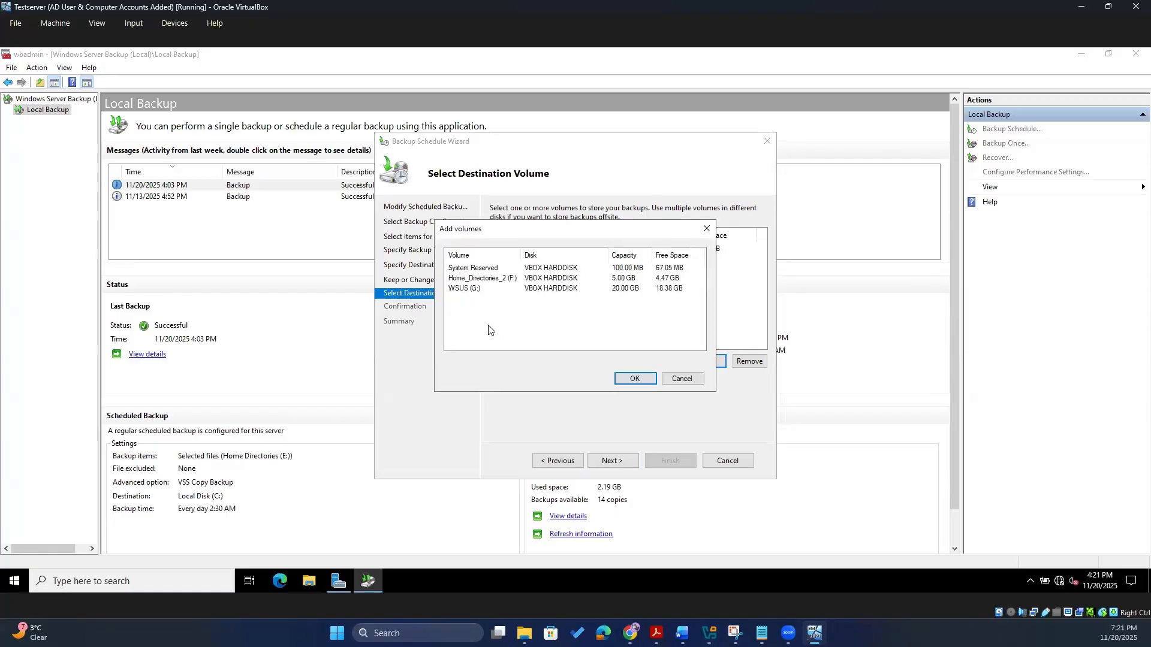
pyautogui.click(684, 379)
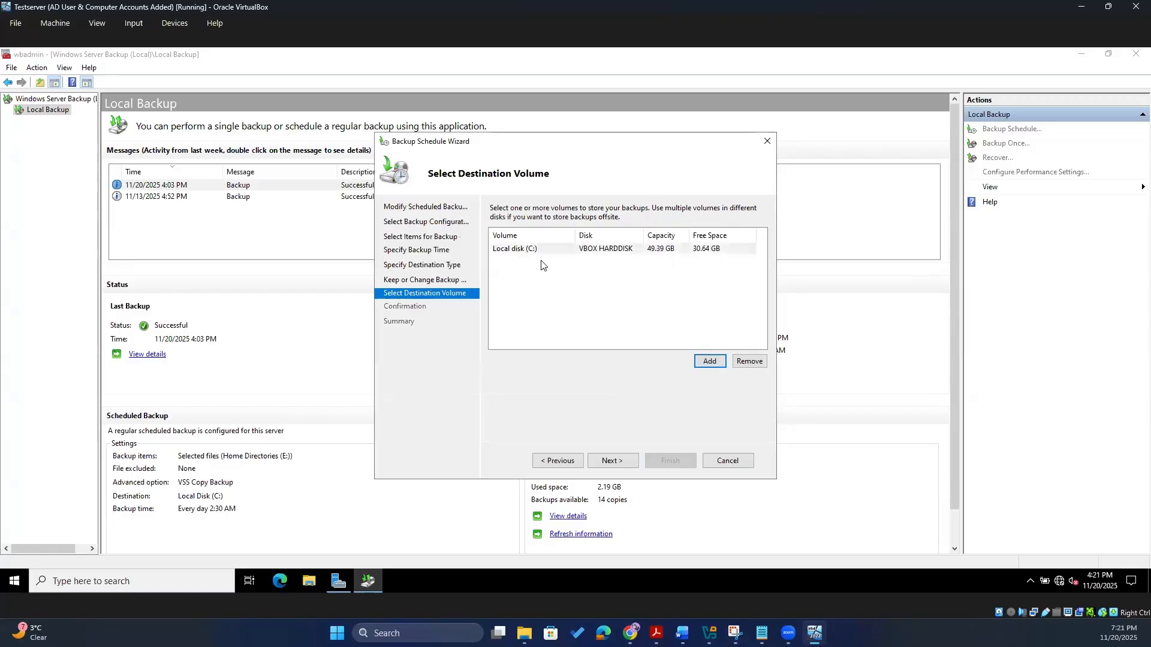
pyautogui.click(712, 363)
pyautogui.click(681, 378)
# Step: Accept Local disk (C:) as the destination volume and finish the backup schedule
pyautogui.click(614, 463)
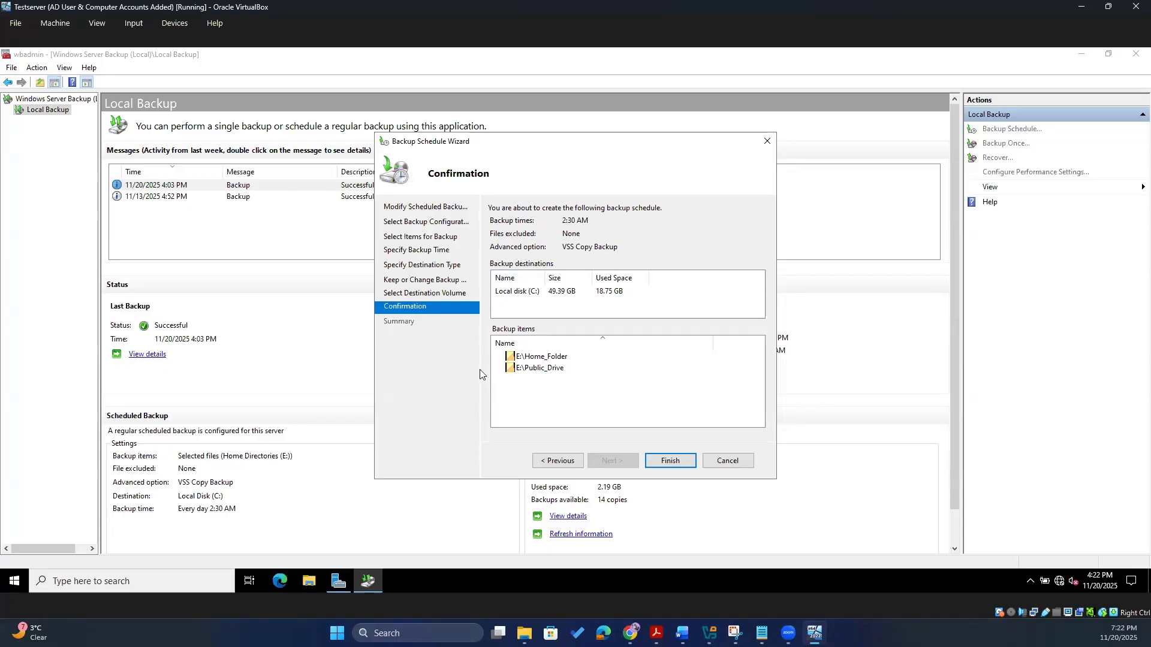
pyautogui.click(665, 461)
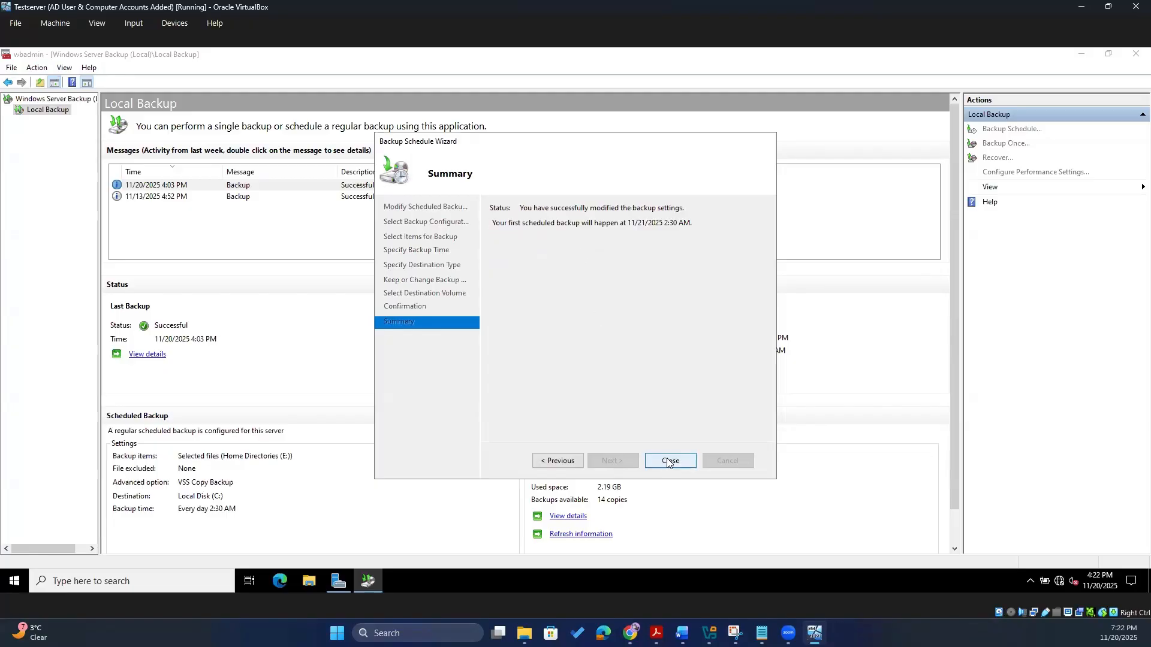
pyautogui.click(675, 464)
pyautogui.click(676, 465)
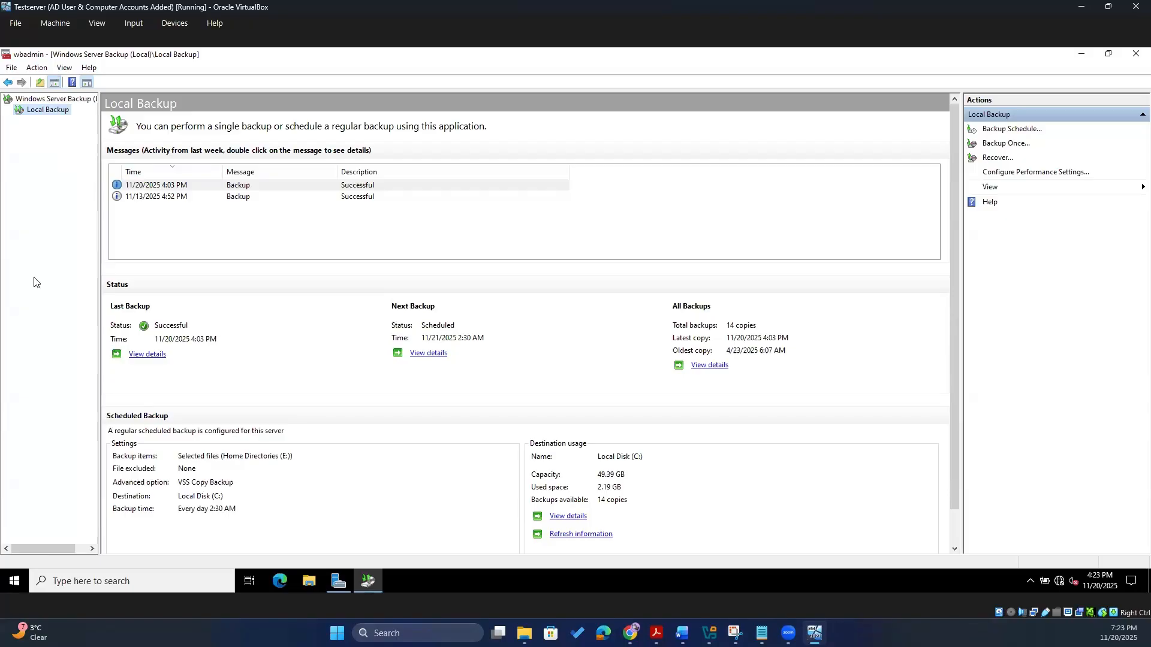
# Step: Run a one-time local backup using the scheduled backup options and select its entry in the activity messages
pyautogui.rightClick(44, 116)
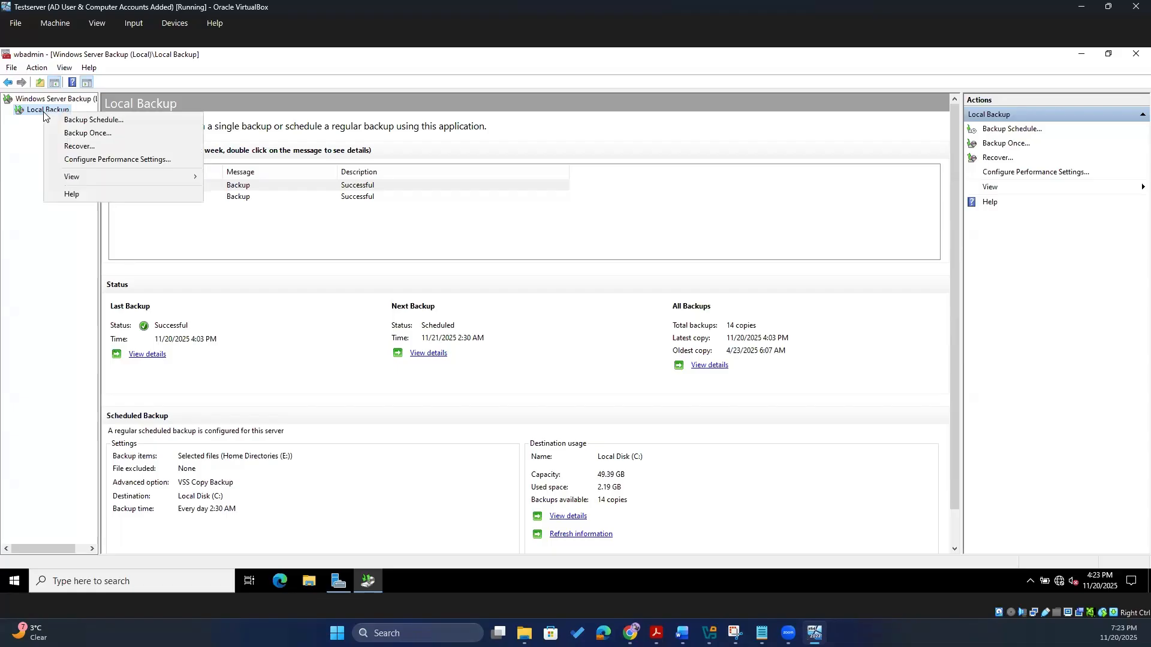
pyautogui.click(116, 133)
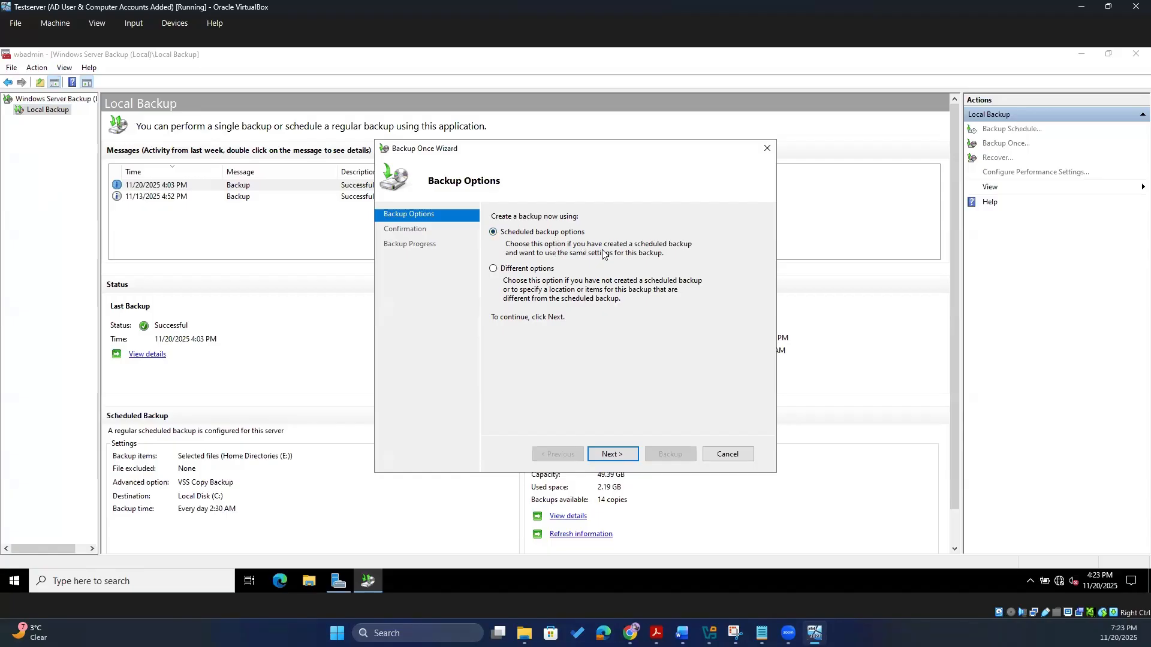
pyautogui.click(612, 454)
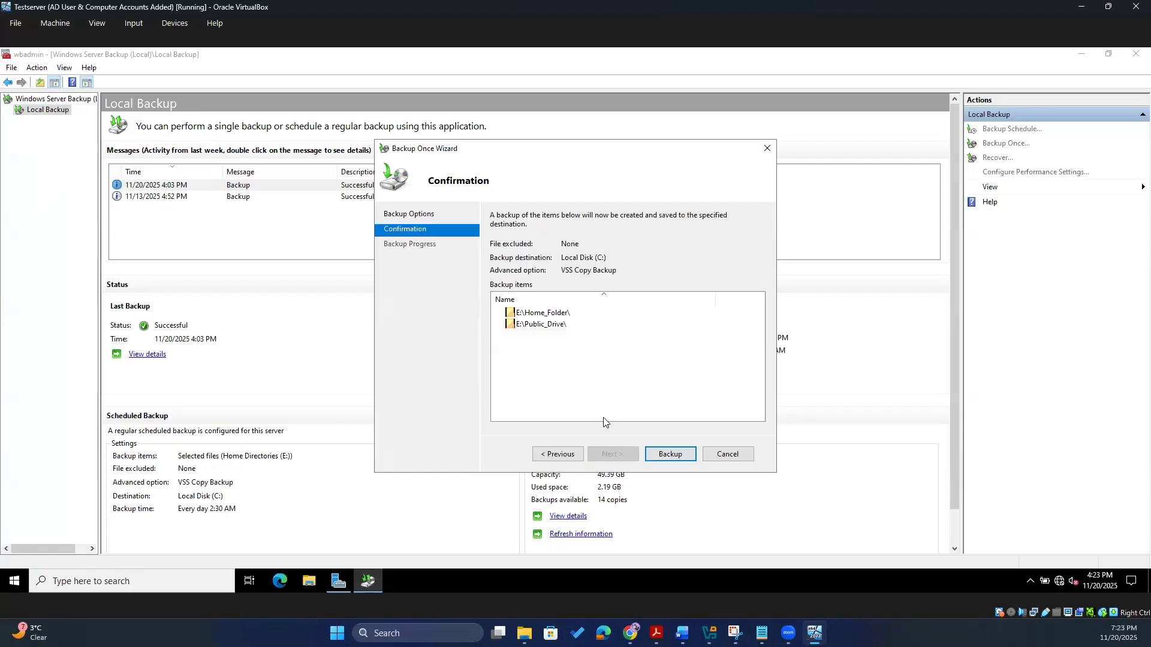
pyautogui.click(667, 454)
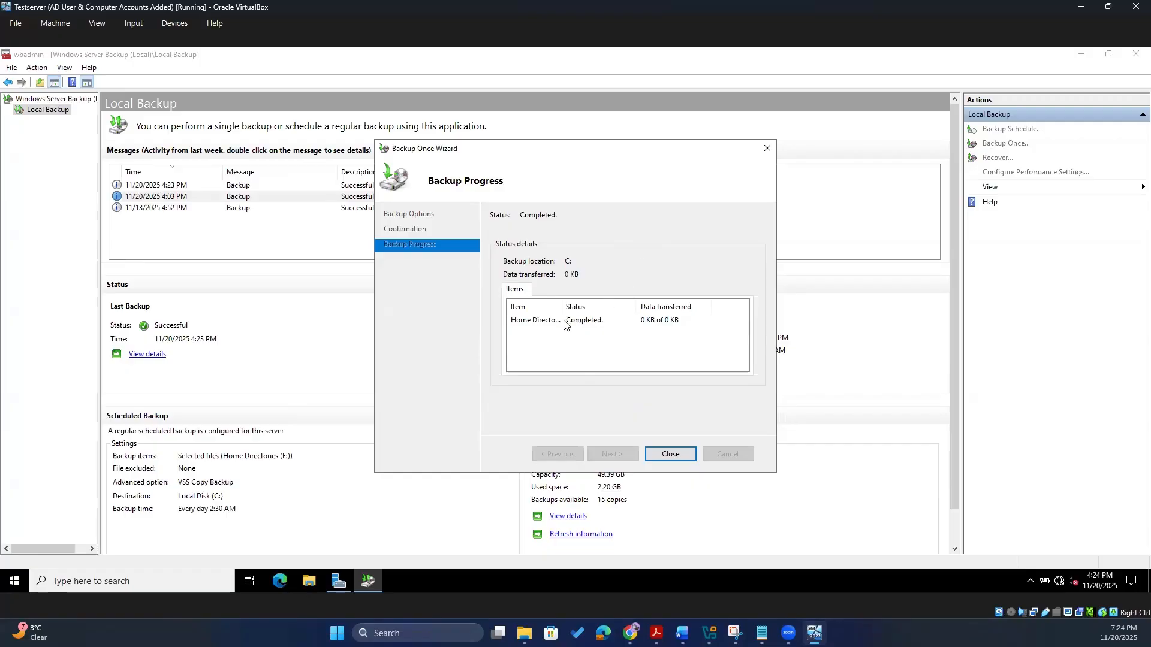
pyautogui.click(667, 454)
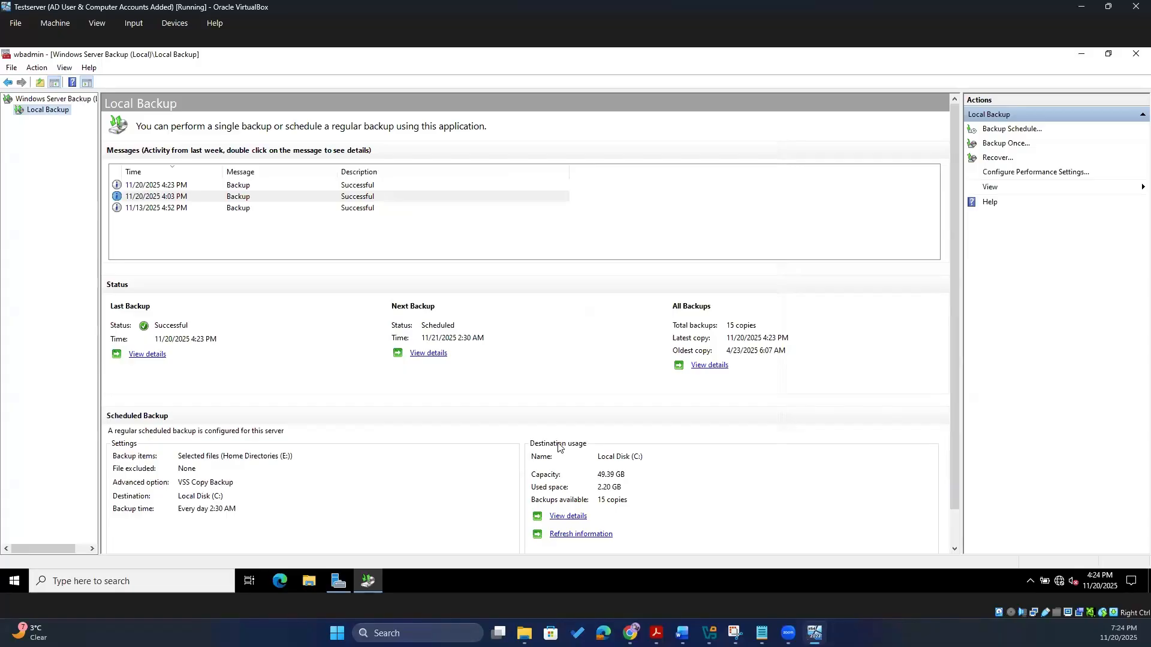
pyautogui.click(329, 183)
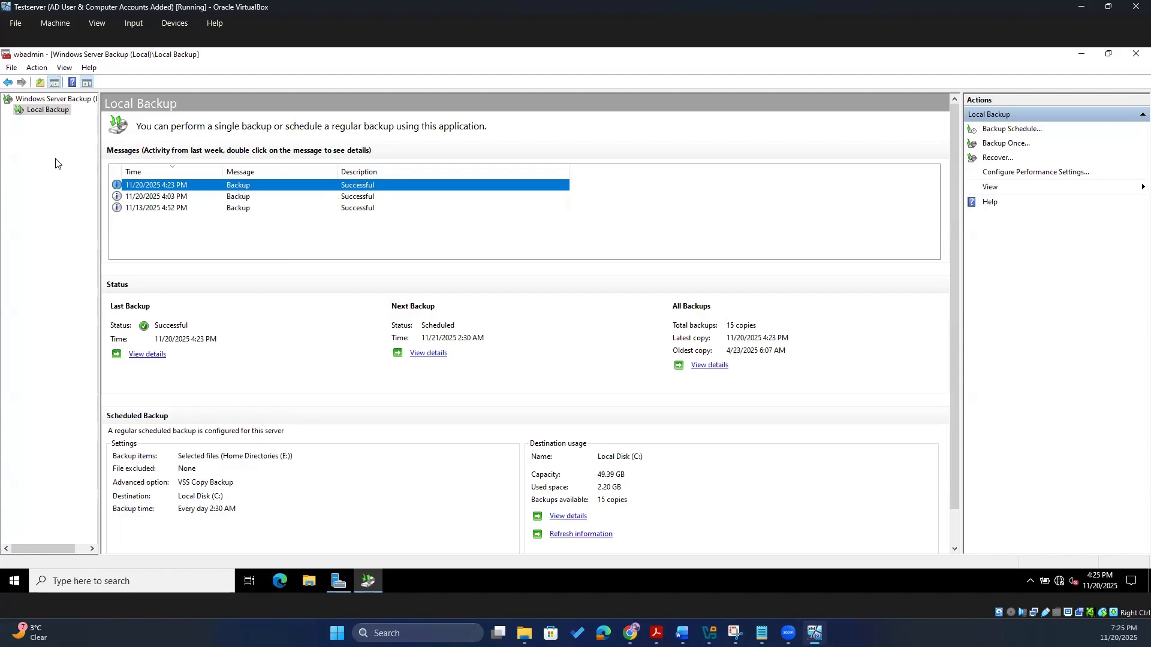
# Step: Start a recovery from the 11/20/2025 4:23 PM local backup and choose files and folders as the recovery type
pyautogui.click(56, 111)
pyautogui.rightClick(58, 114)
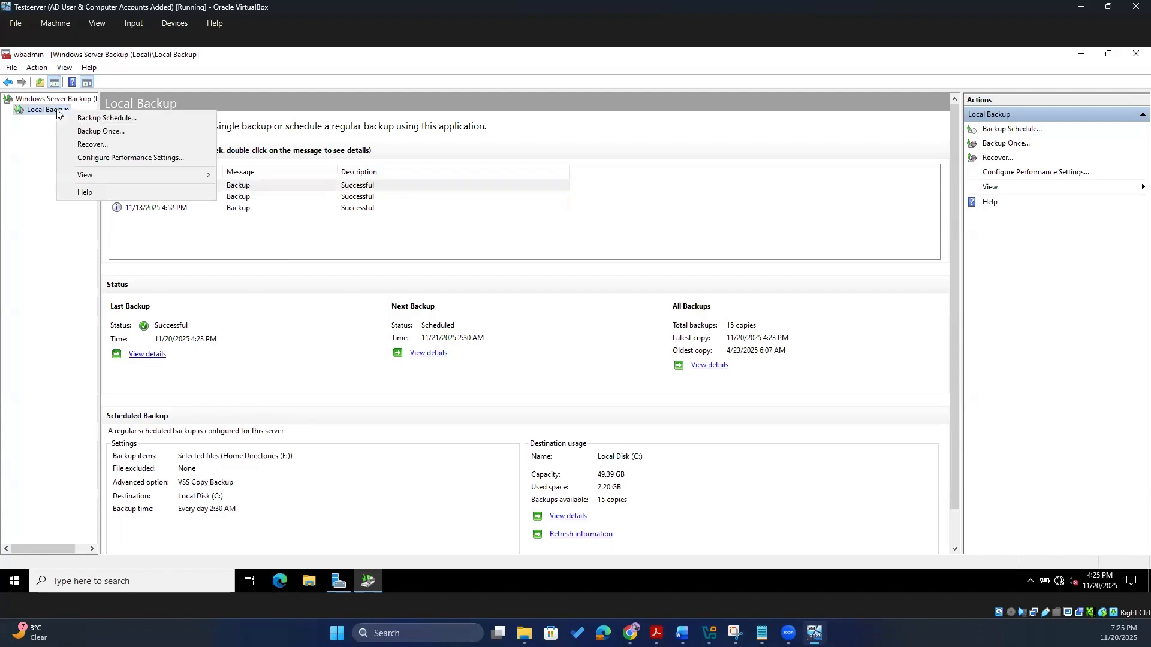
pyautogui.click(103, 146)
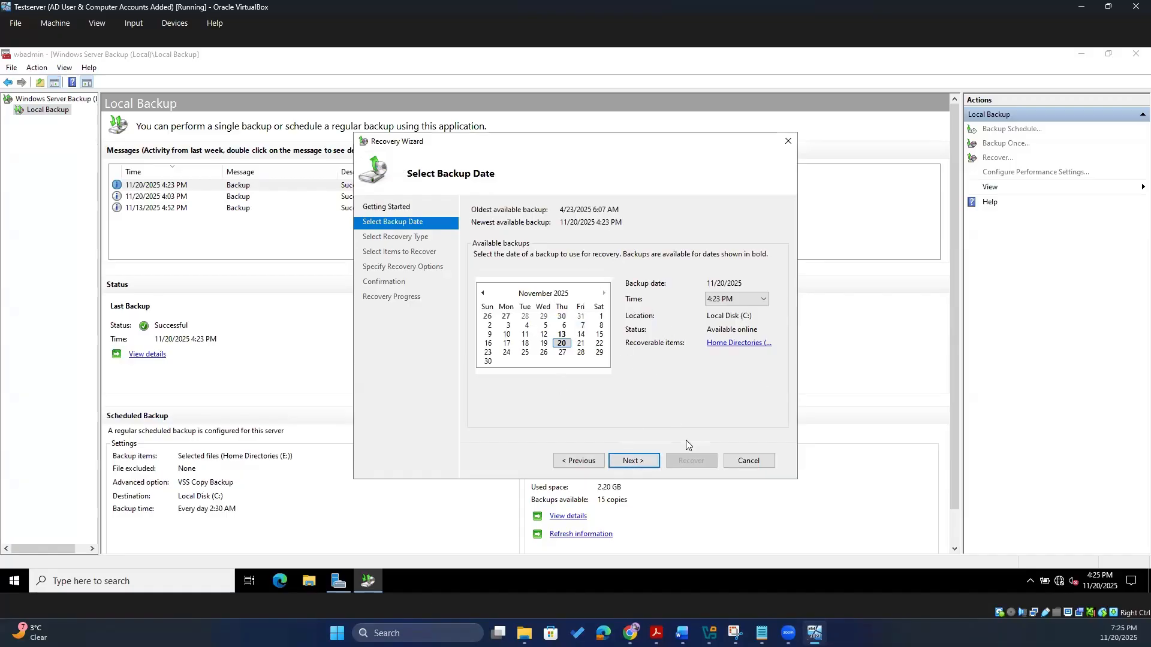
pyautogui.click(650, 465)
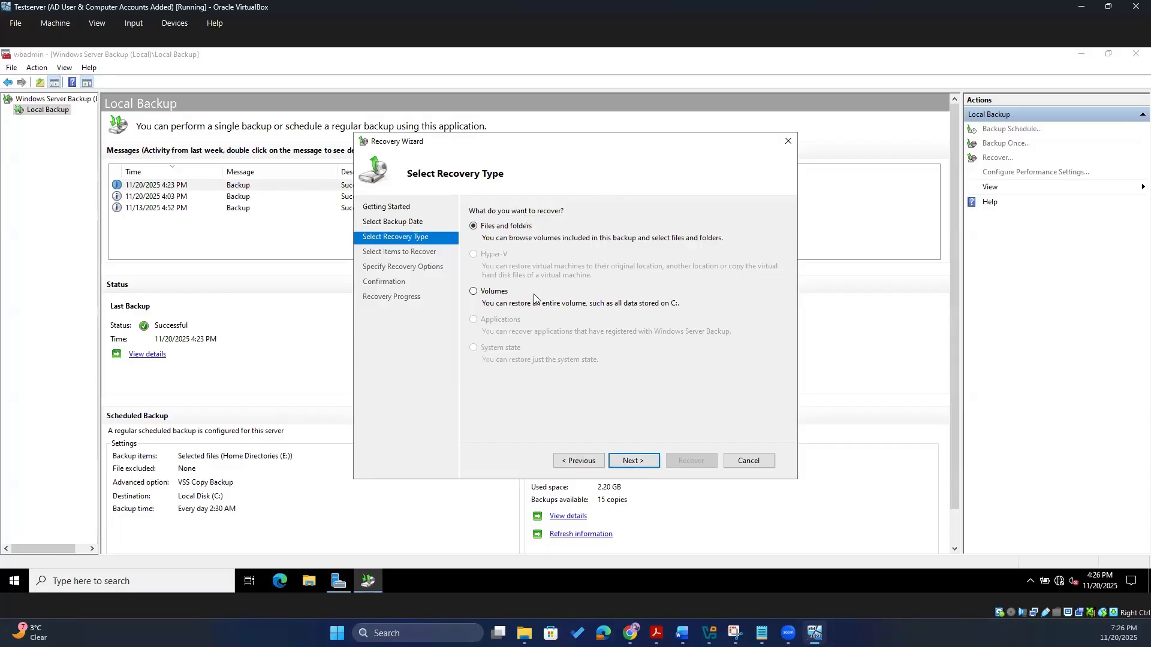
pyautogui.click(634, 460)
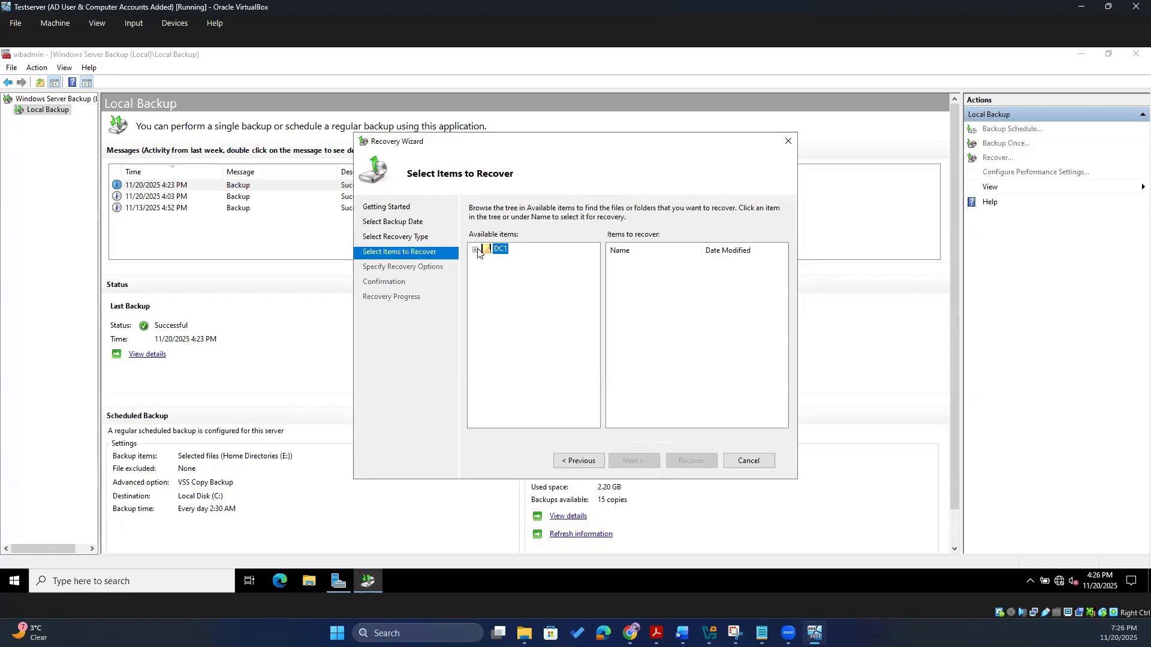
# Step: Expand DC1 and Home Directories (E:) to browse Home_Folder and Public_Drive, including the Finance folder
pyautogui.click(476, 250)
pyautogui.click(487, 260)
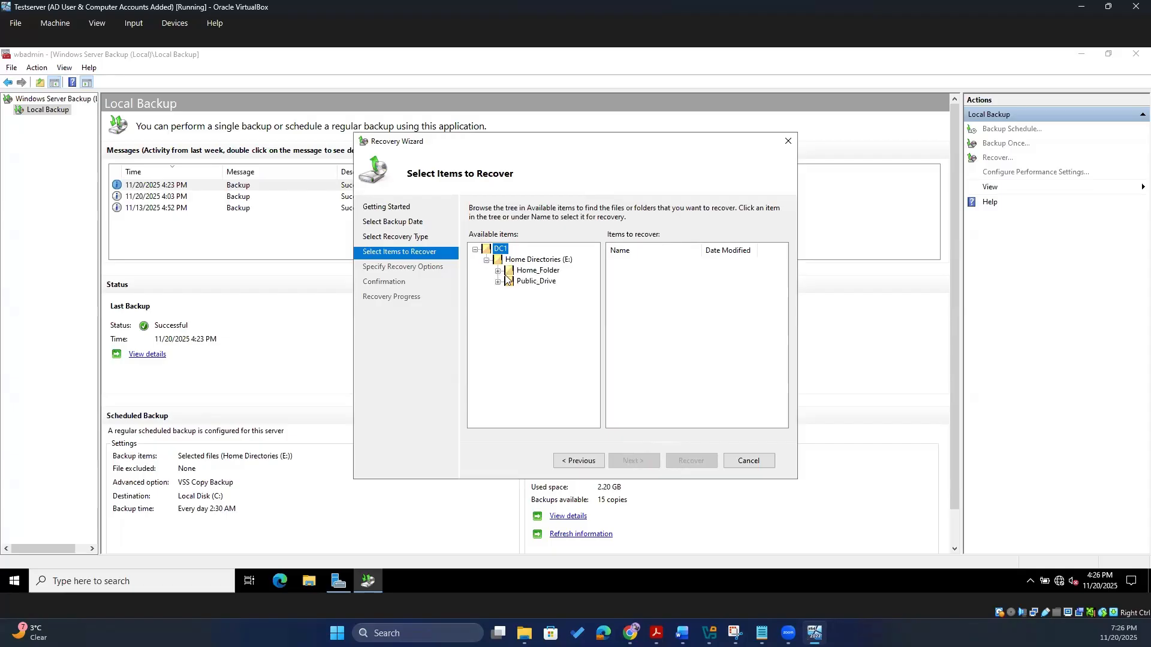
pyautogui.click(498, 271)
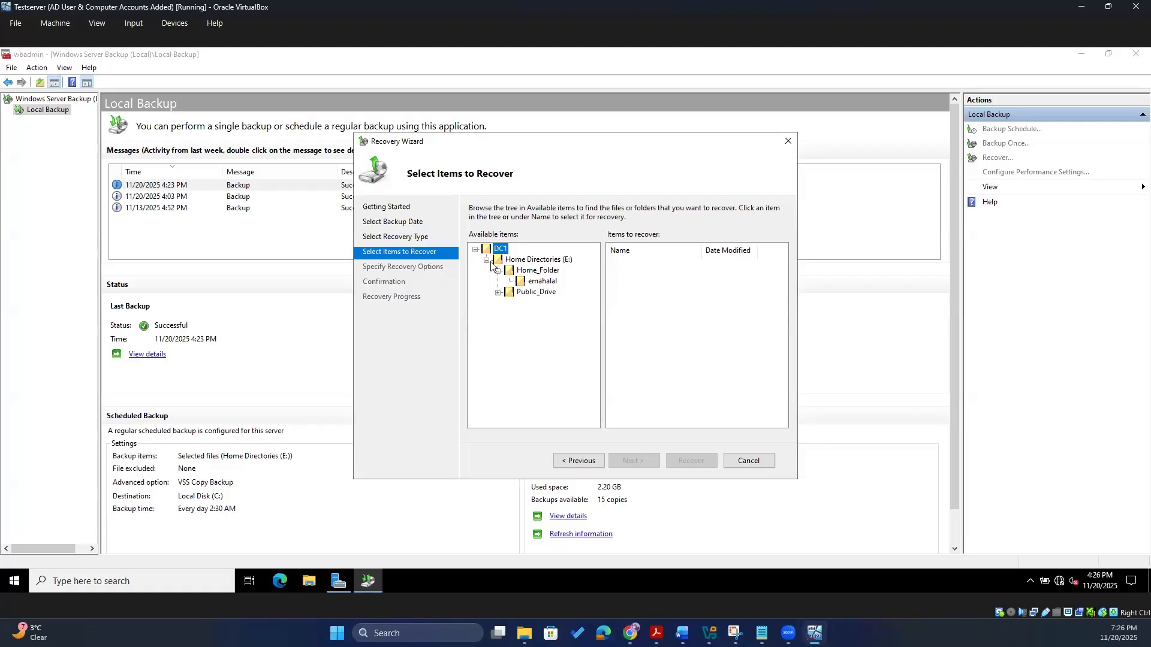
pyautogui.click(498, 292)
pyautogui.click(508, 304)
pyautogui.click(509, 314)
pyautogui.click(536, 305)
# Step: Select test.txt in the user's folder under Home_Folder as the item to recover
pyautogui.click(539, 282)
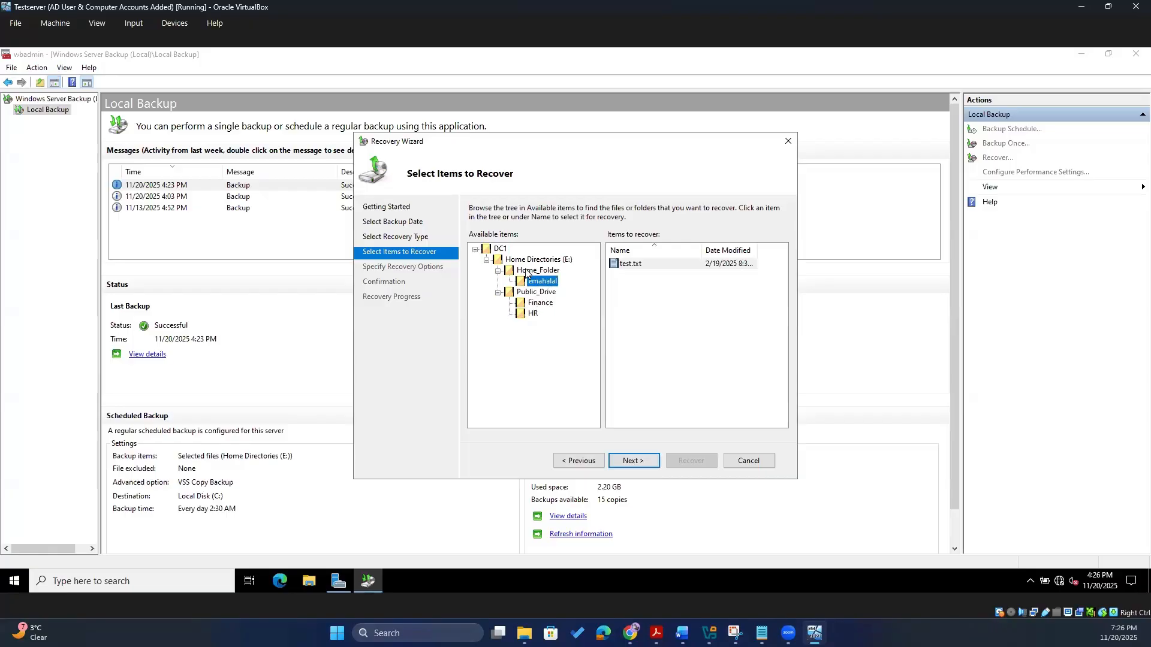
pyautogui.click(643, 267)
pyautogui.click(658, 267)
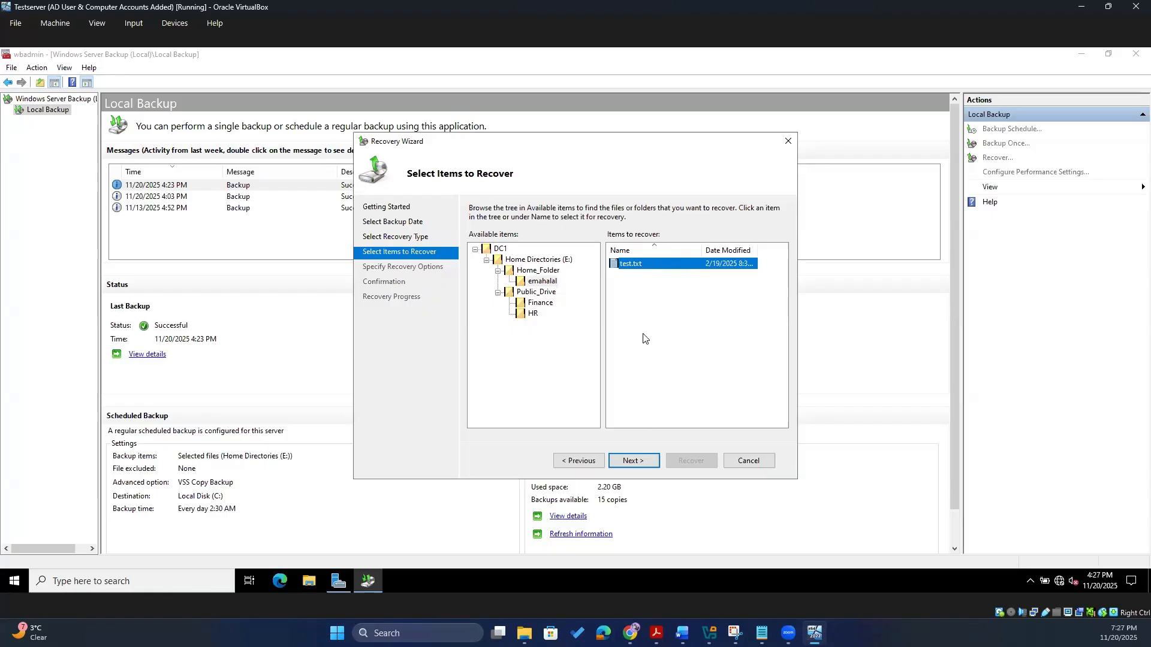
pyautogui.click(639, 461)
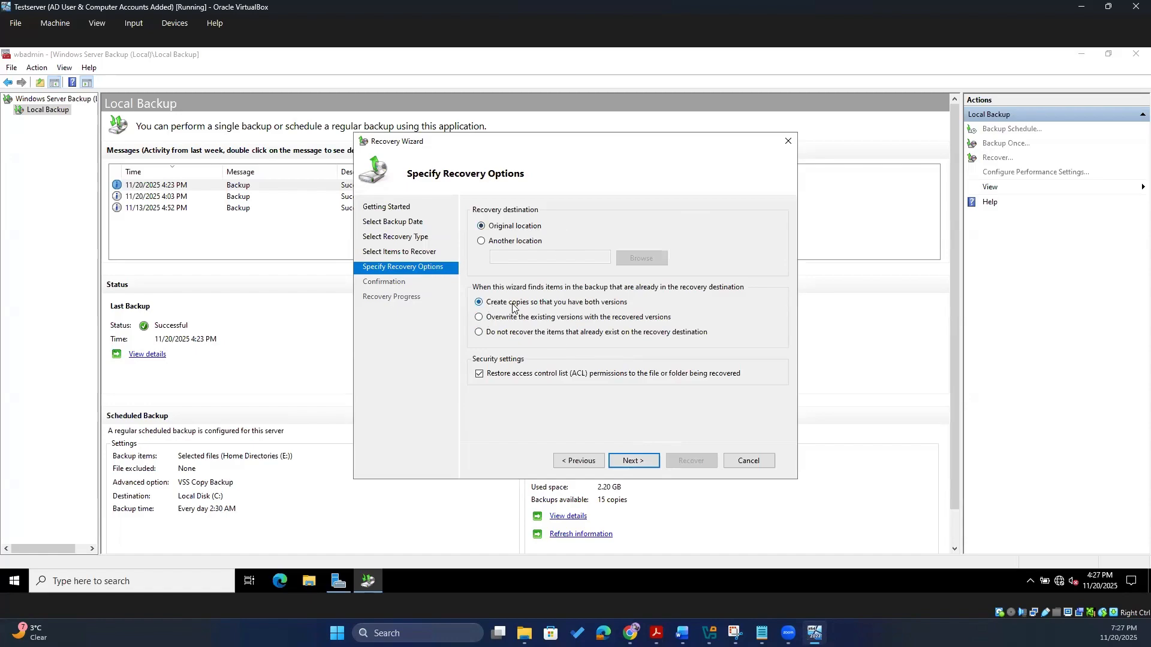
# Step: Recover the file to its original location, overwriting existing versions, and select the file recovery entry in the activity messages
pyautogui.click(525, 319)
pyautogui.click(634, 461)
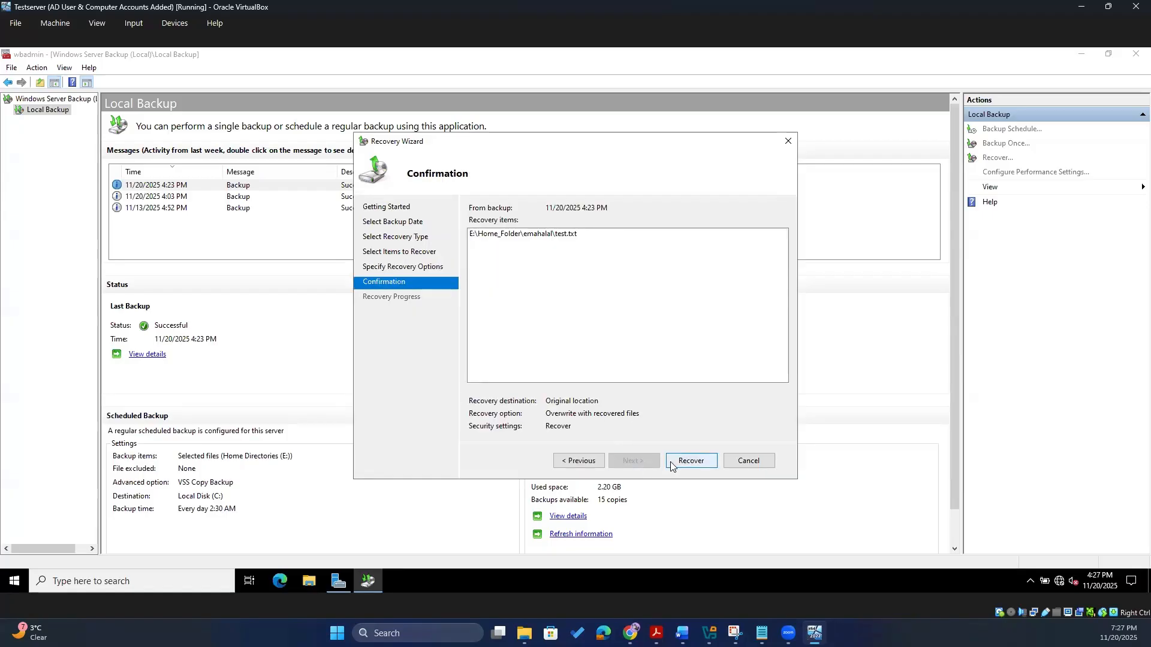
pyautogui.click(671, 465)
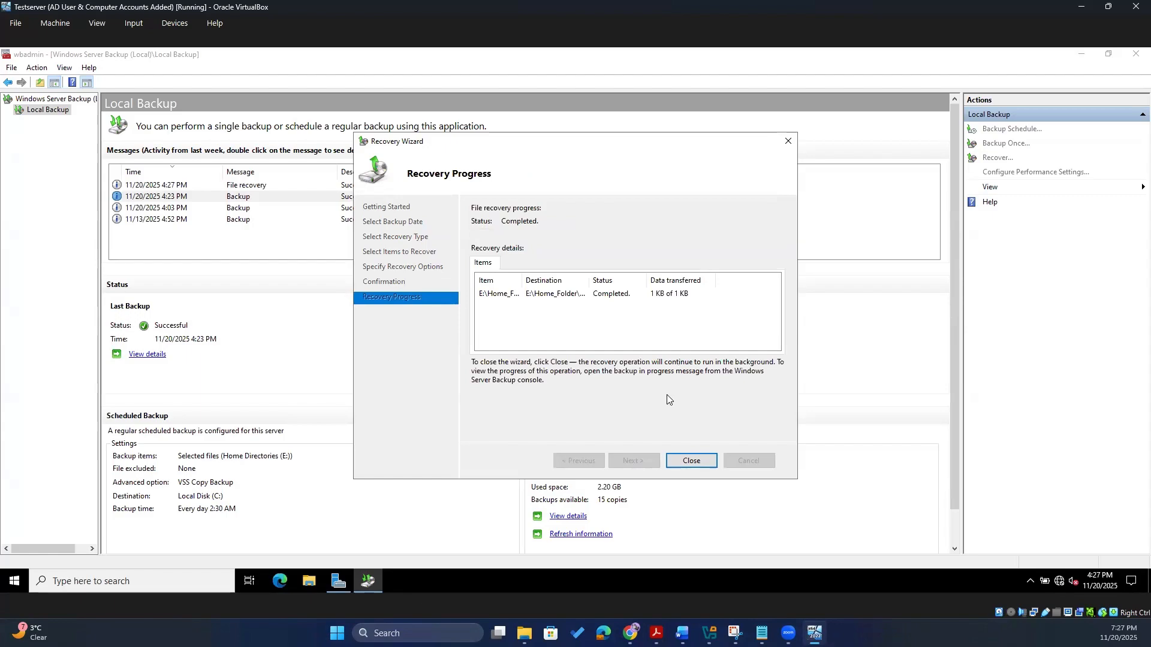
pyautogui.click(683, 460)
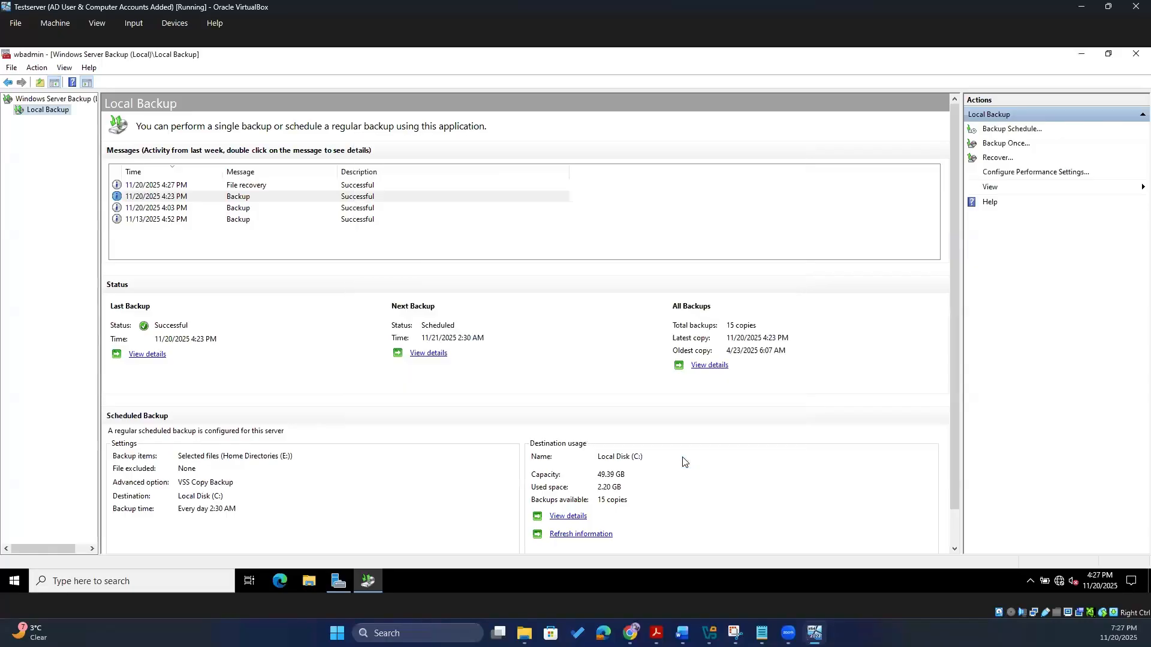
pyautogui.click(251, 187)
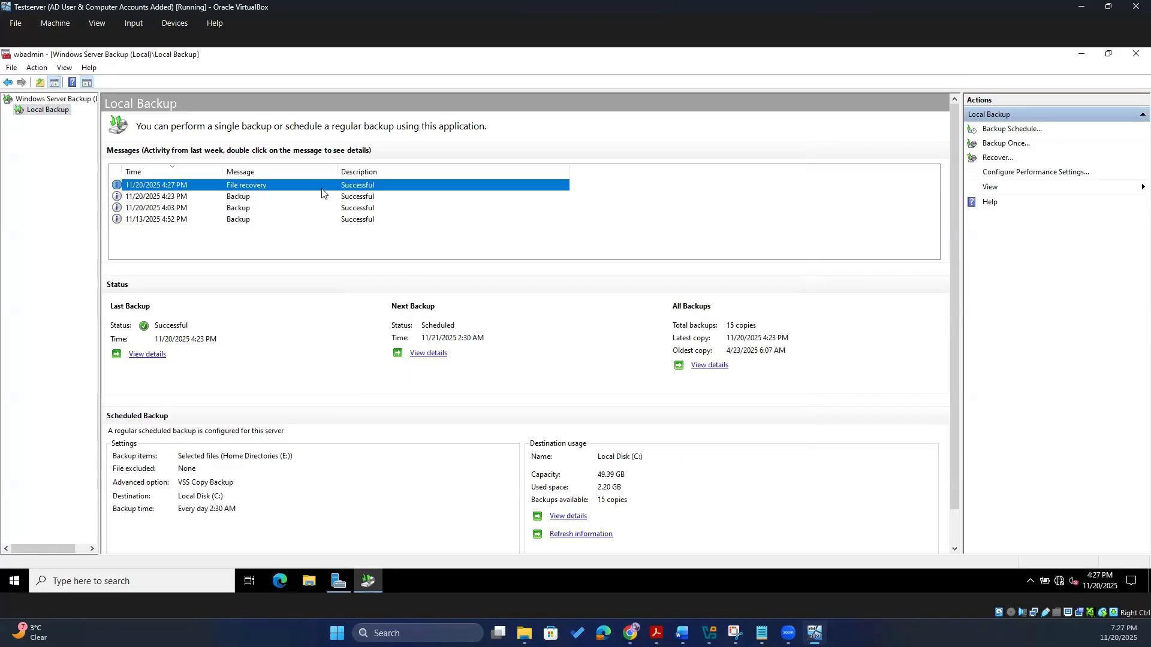